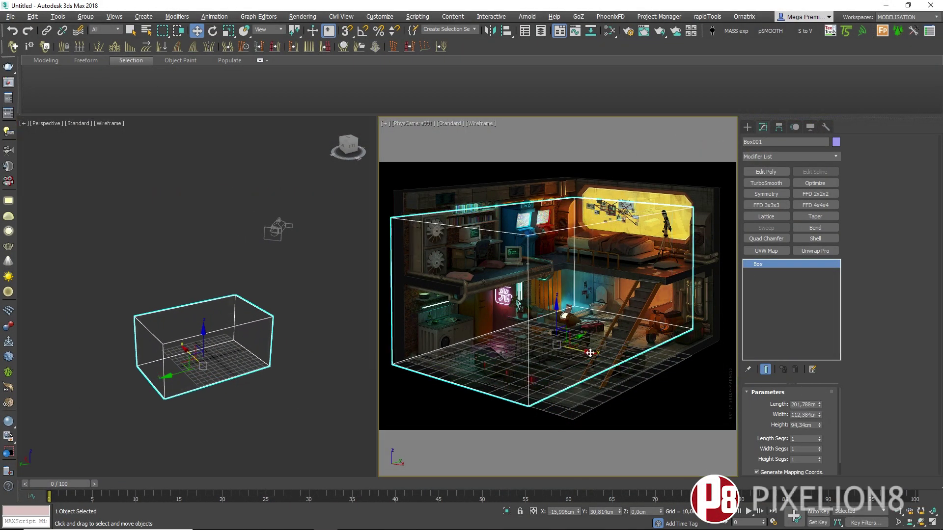
# Step: Set the room box to 200 cm long and 138 cm wide
pyautogui.doubleClick(805, 404)
pyautogui.write('200')
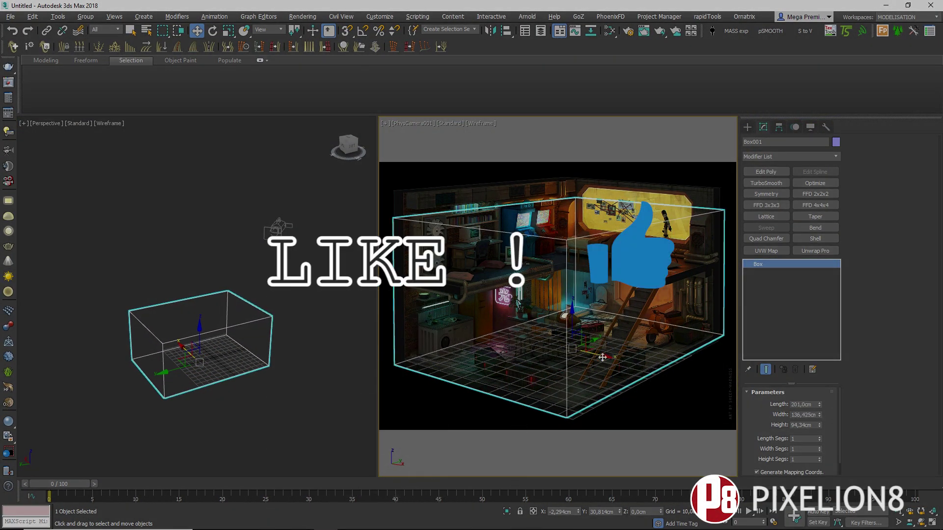
pyautogui.write('138')
pyautogui.press('Return')
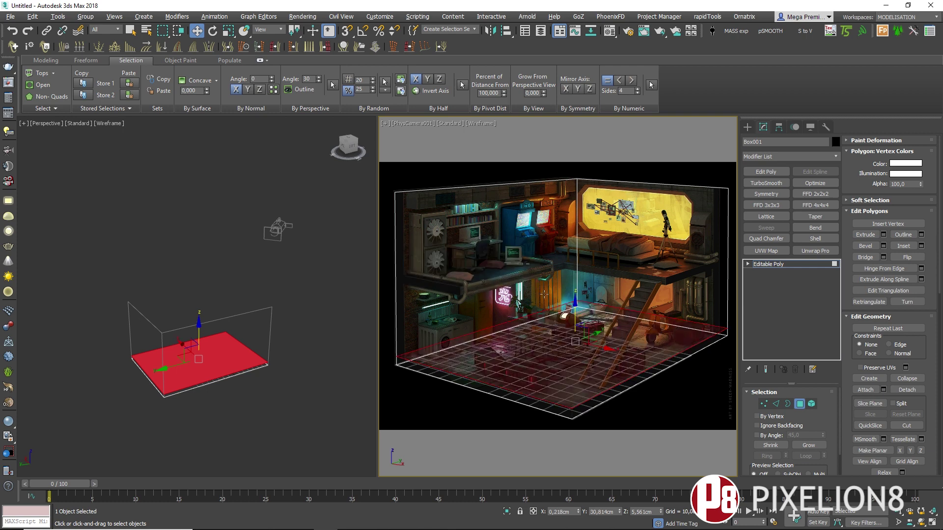
# Step: Maximize the camera view and step through the shell's edge, polygon and vertex levels
pyautogui.hotkey('alt', 'w')
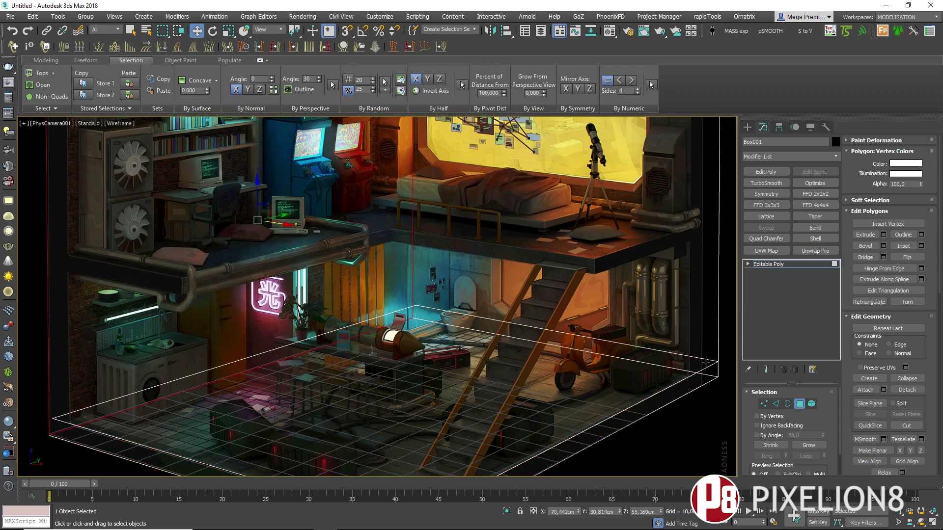
pyautogui.press('2')
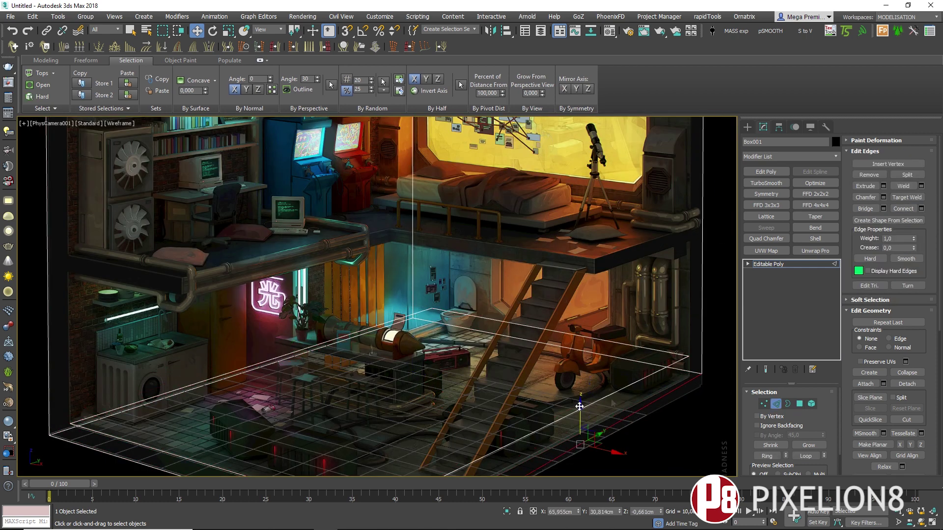
pyautogui.hotkey('alt', 'w')
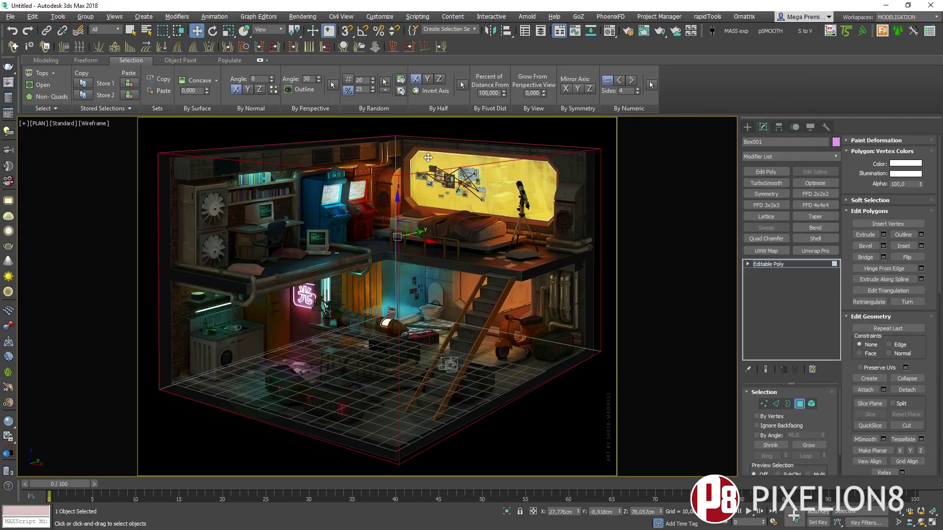
pyautogui.press('2')
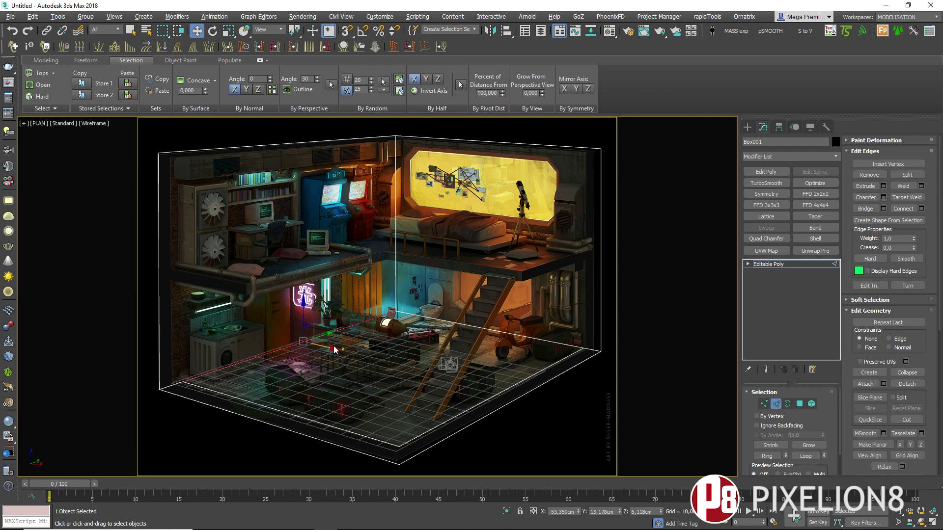
pyautogui.press('4')
pyautogui.press('2')
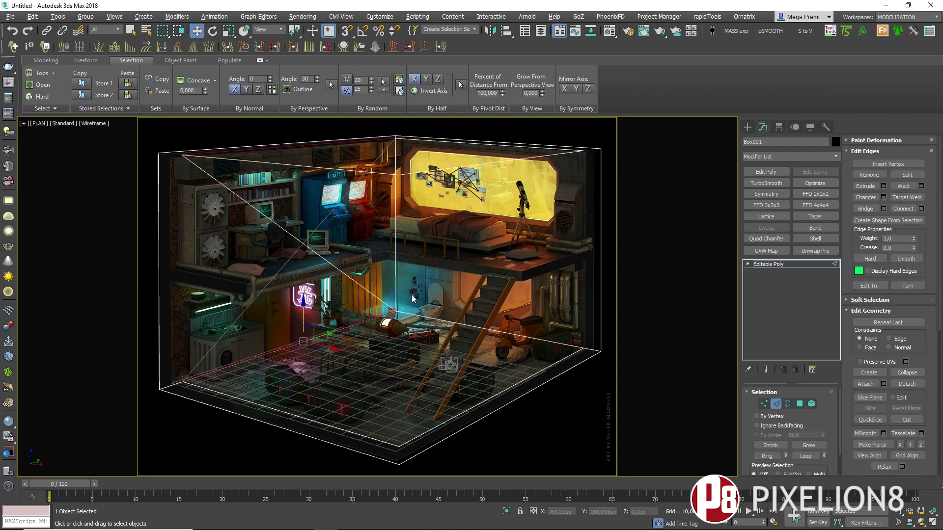
pyautogui.press('1')
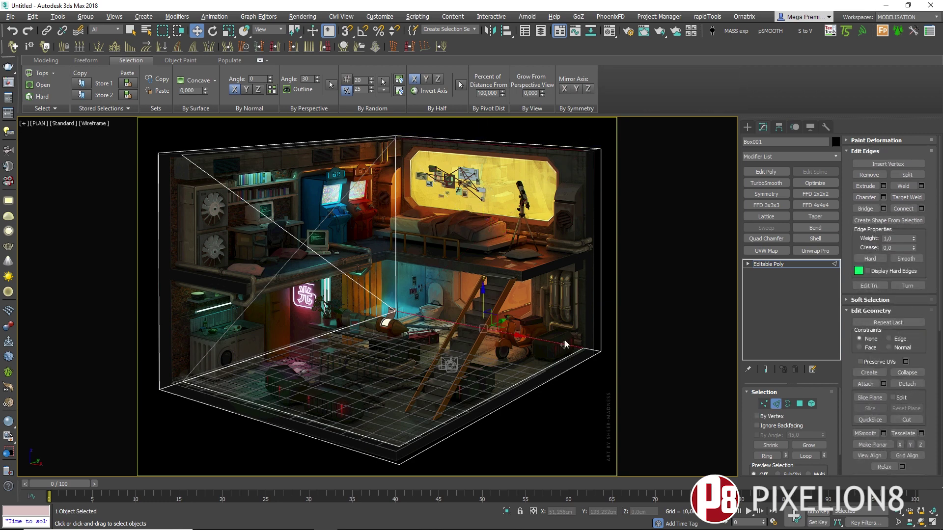
# Step: Move the box corner onto the reference room's corner, with snapping turned on
pyautogui.moveTo(396, 310)
pyautogui.keyDown('alt'); pyautogui.mouseDown(button='middle')
pyautogui.moveTo(375, 249)
pyautogui.moveTo(274, 284)
pyautogui.moveTo(416, 281)
pyautogui.moveTo(417, 268)
pyautogui.moveTo(357, 370)
pyautogui.moveTo(381, 249)
pyautogui.moveTo(376, 404)
pyautogui.moveTo(378, 204)
pyautogui.moveTo(325, 275)
pyautogui.moveTo(346, 279)
pyautogui.mouseUp(button='middle'); pyautogui.keyUp('alt')
pyautogui.press('2')
pyautogui.press('s')
pyautogui.press('1')
pyautogui.press('F4')
pyautogui.press('2')
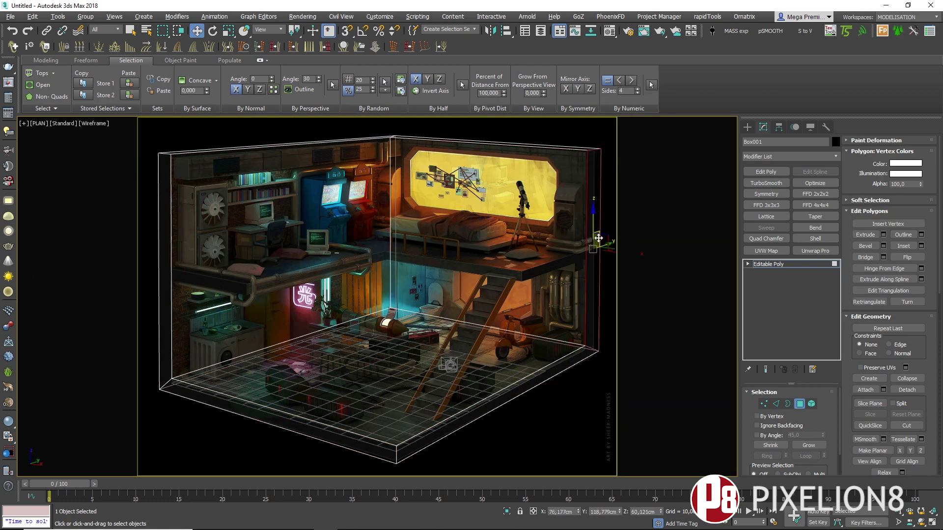
# Step: Select the back wall face, then select all the slab's polygons in the side view
pyautogui.click(592, 215)
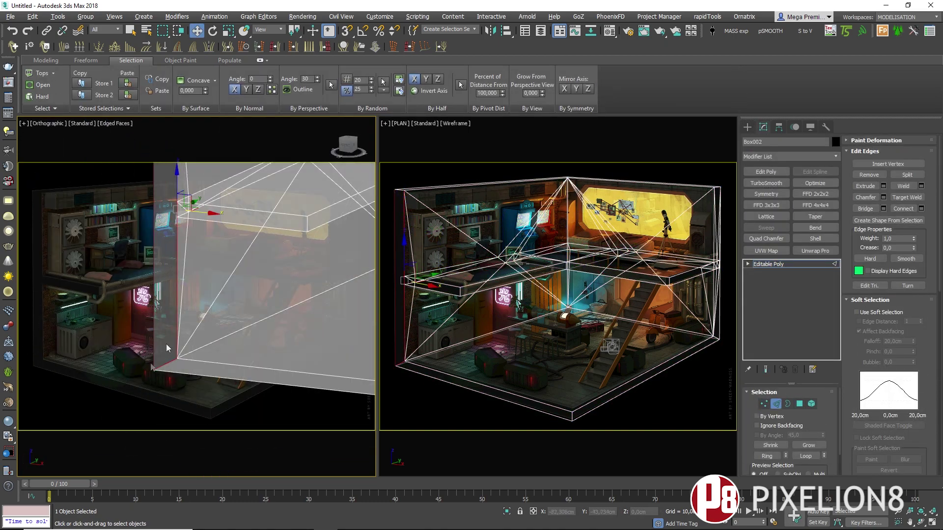
pyautogui.press('2')
pyautogui.keyDown('alt'); pyautogui.moveTo(124, 303); pyautogui.dragTo(228, 261, button='middle'); pyautogui.keyUp('alt')
pyautogui.press('4')
pyautogui.hotkey('ctrl', 'a')
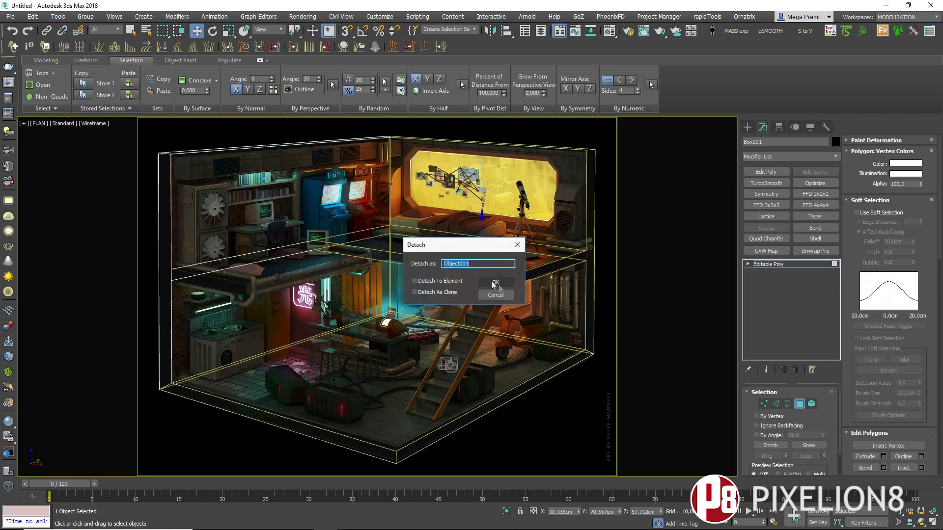
# Step: Detach the slab polygons as Object001 and bring up the Scene Explorer
pyautogui.click(495, 282)
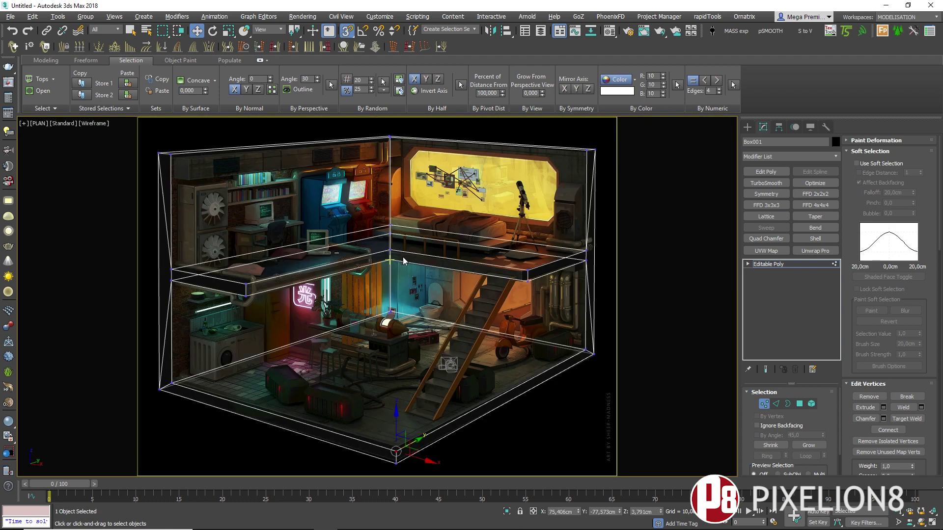
pyautogui.press('2')
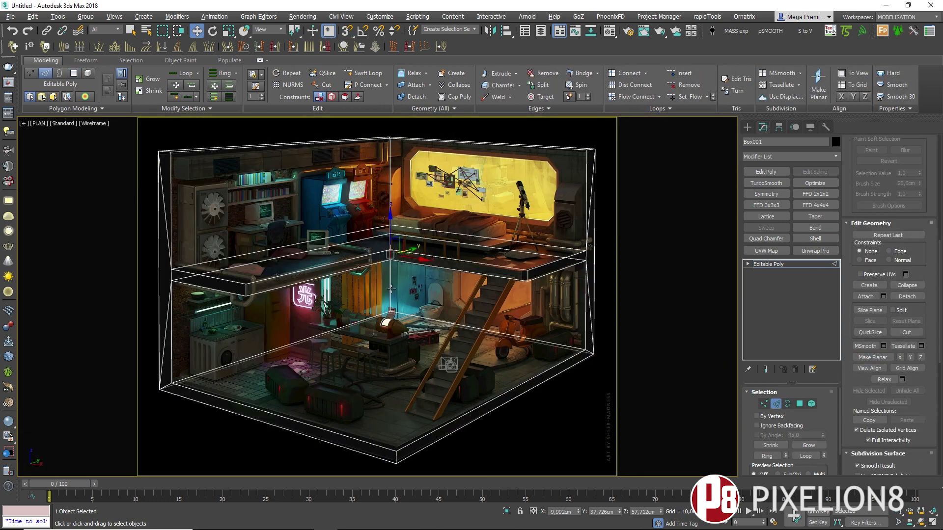
pyautogui.click(747, 127)
# Step: Save the scene as 1.max
pyautogui.hotkey('ctrl', 's')
pyautogui.write('1')
pyautogui.press('Return')
pyautogui.press('capslock')
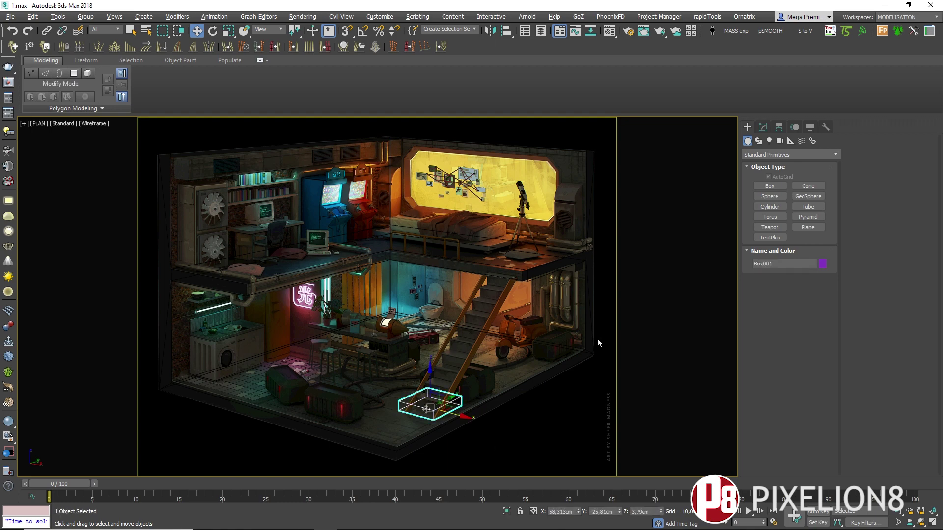
# Step: Convert the small box to editable poly and detach it as a new slab piece in the maximized plan view
pyautogui.press('4')
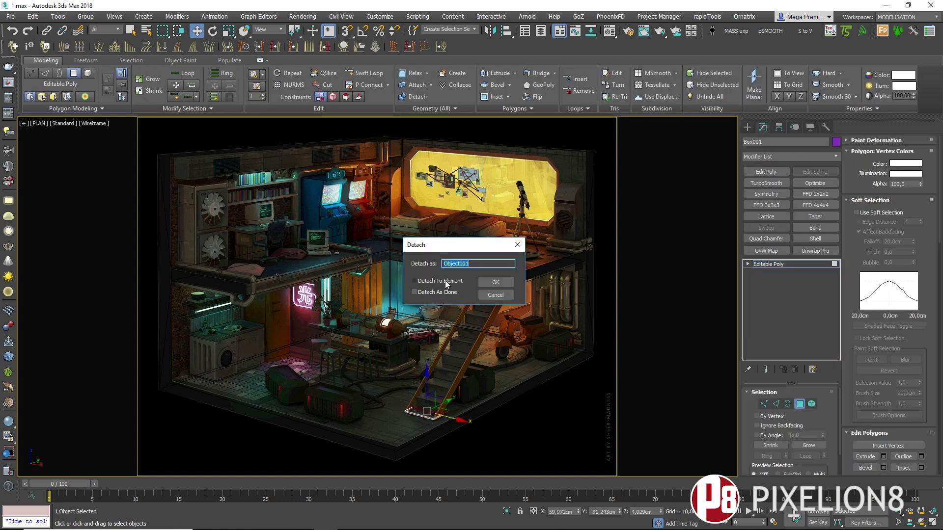
pyautogui.press('Return')
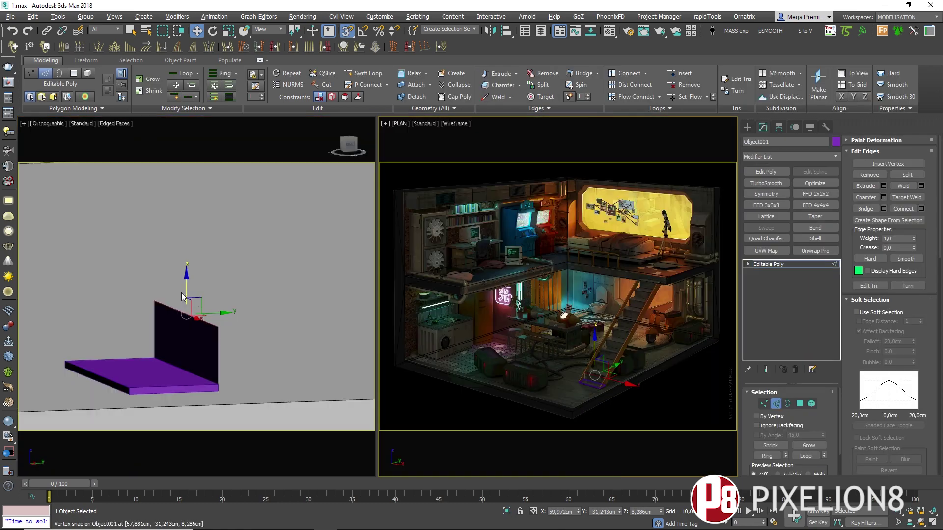
pyautogui.hotkey('alt', 'w')
pyautogui.press('s')
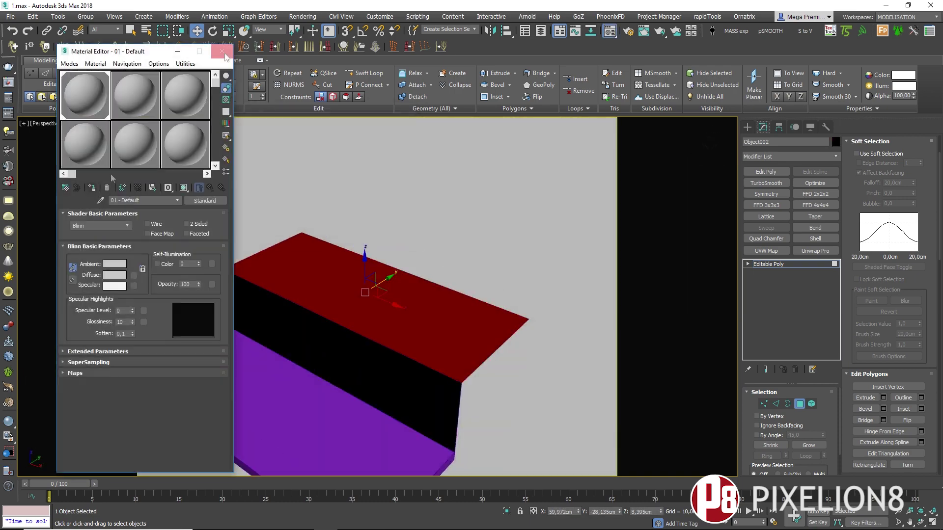
pyautogui.click(222, 52)
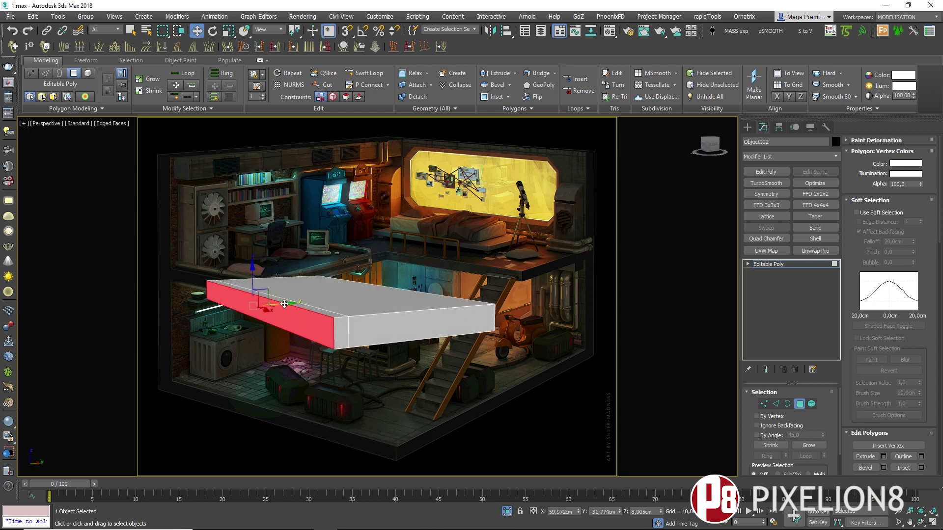
pyautogui.press('2')
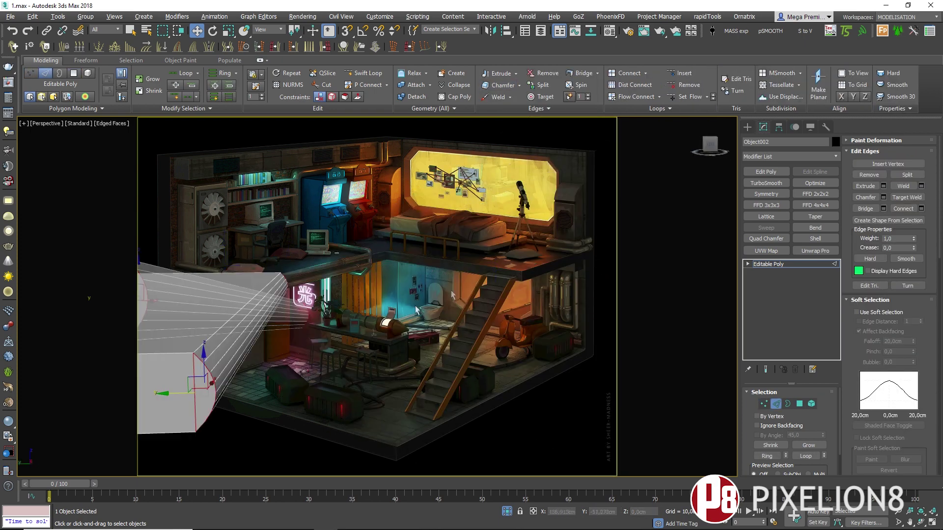
# Step: Apply the edge chamfer, move the rounded slab toward the room front, and check keyboard shortcuts
pyautogui.click(773, 206)
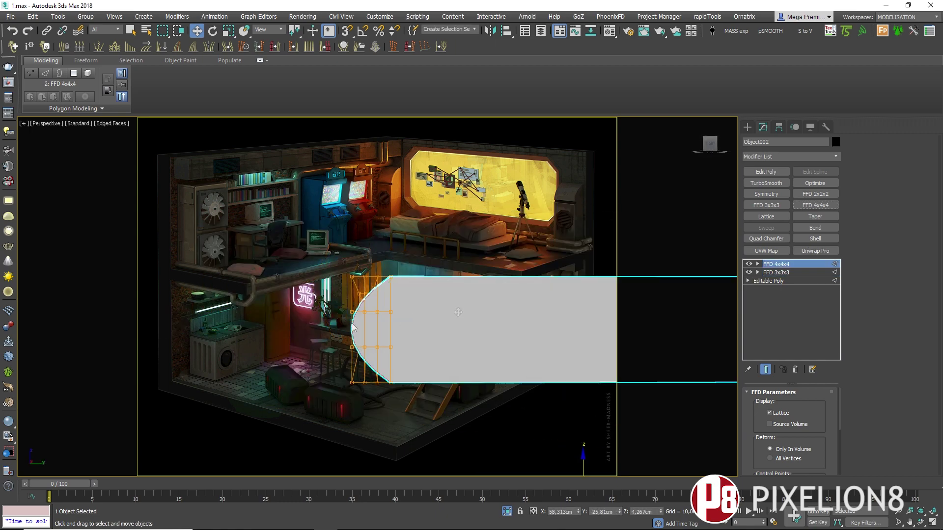
pyautogui.moveTo(424, 323); pyautogui.dragTo(408, 346)
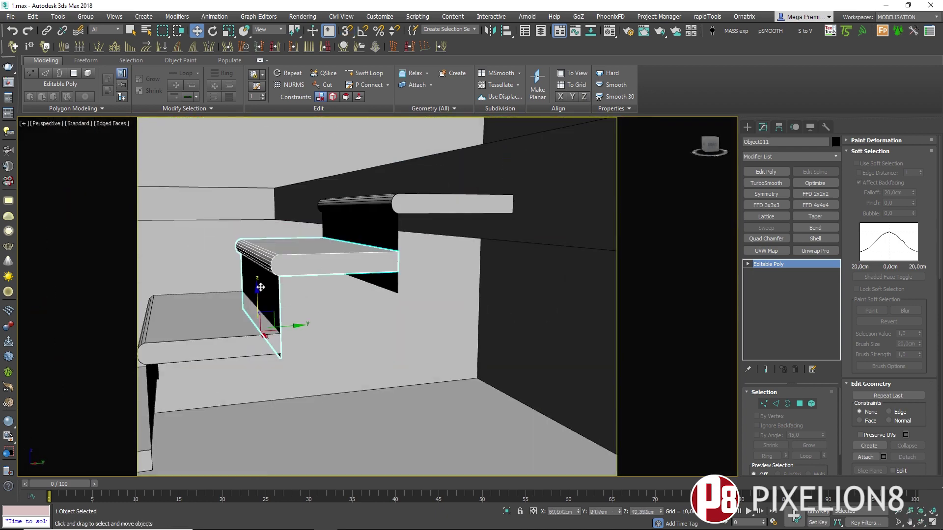
pyautogui.click(393, 34)
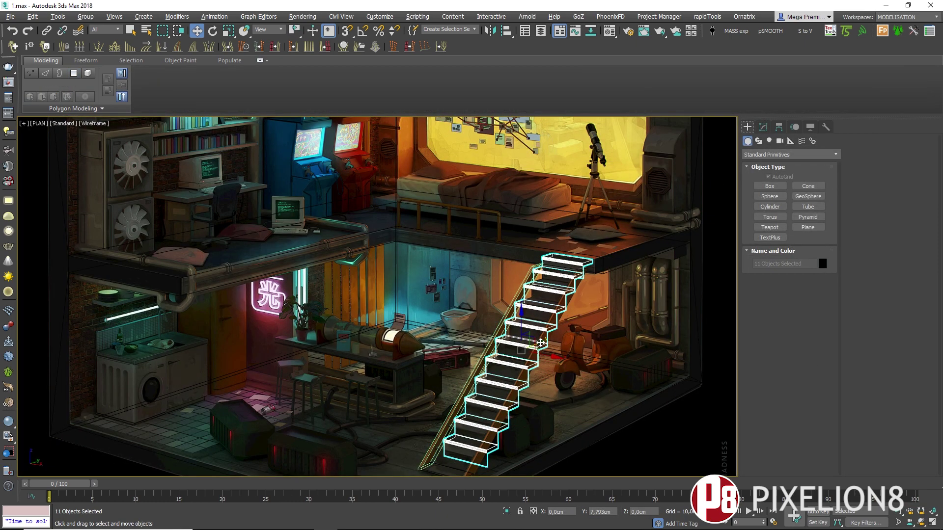
# Step: Clone a single stair step to a new position as a copy
pyautogui.click(490, 440)
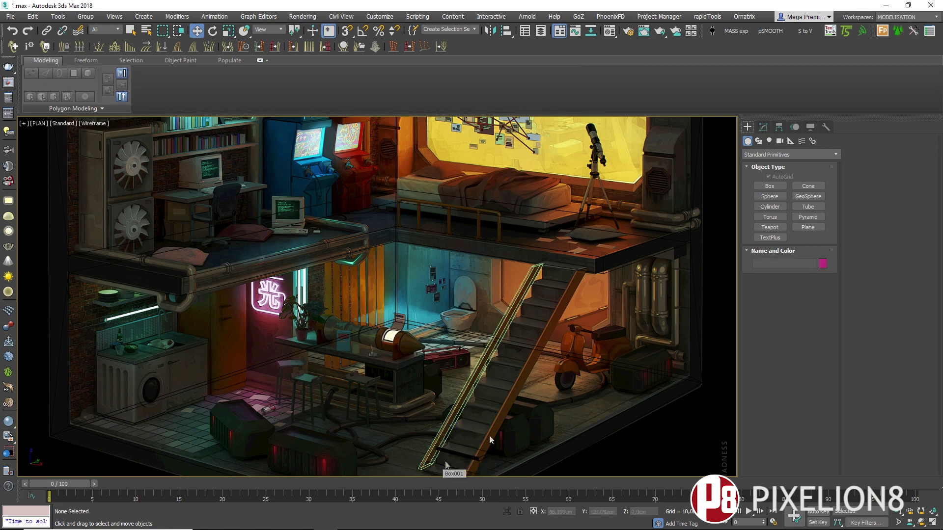
pyautogui.click(488, 443)
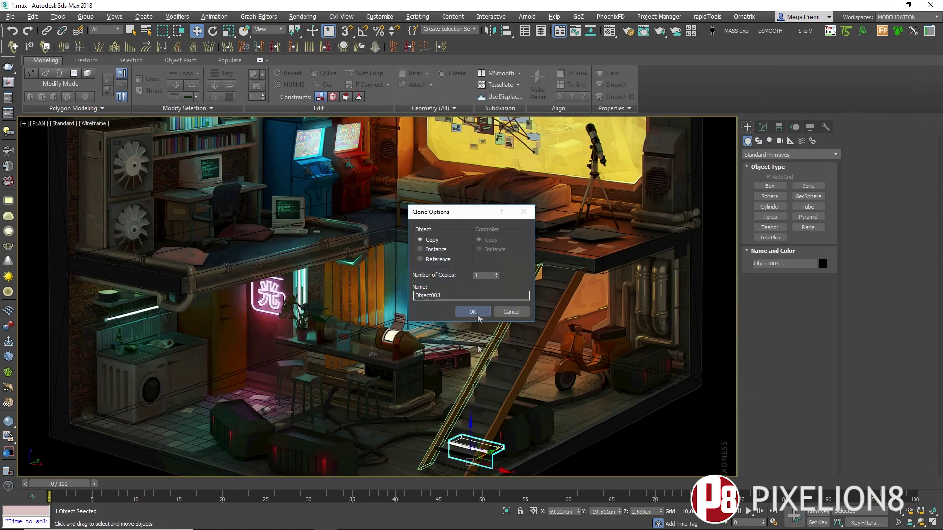
pyautogui.keyDown('shift'); pyautogui.moveTo(478, 458); pyautogui.dragTo(469, 408); pyautogui.keyUp('shift')
pyautogui.press('Return')
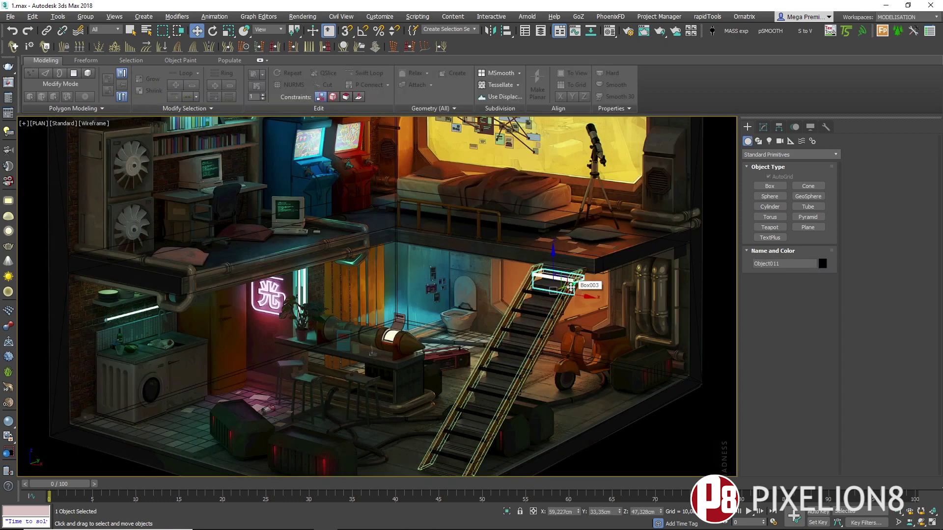
# Step: Delete the top step, old treads and extra box, then select both stringers
pyautogui.press('Delete')
pyautogui.click(456, 464)
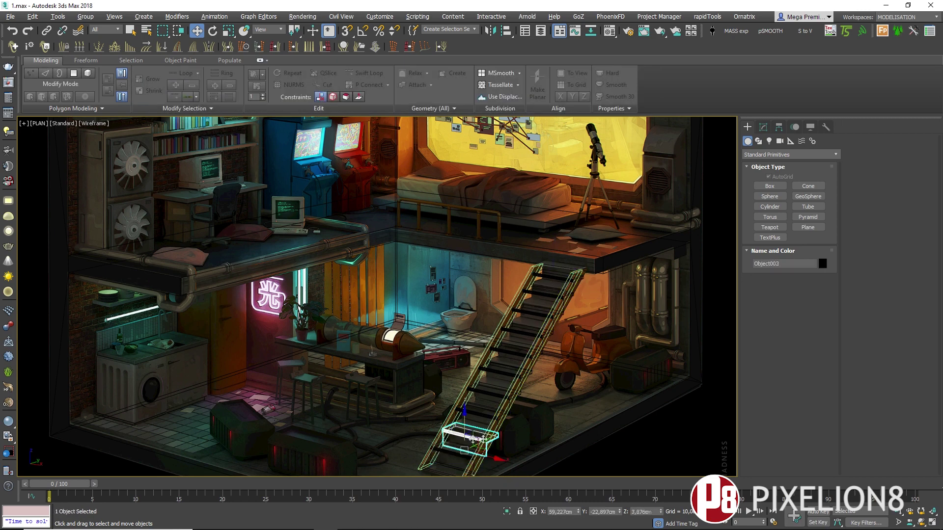
pyautogui.click(494, 449)
pyautogui.press('Delete')
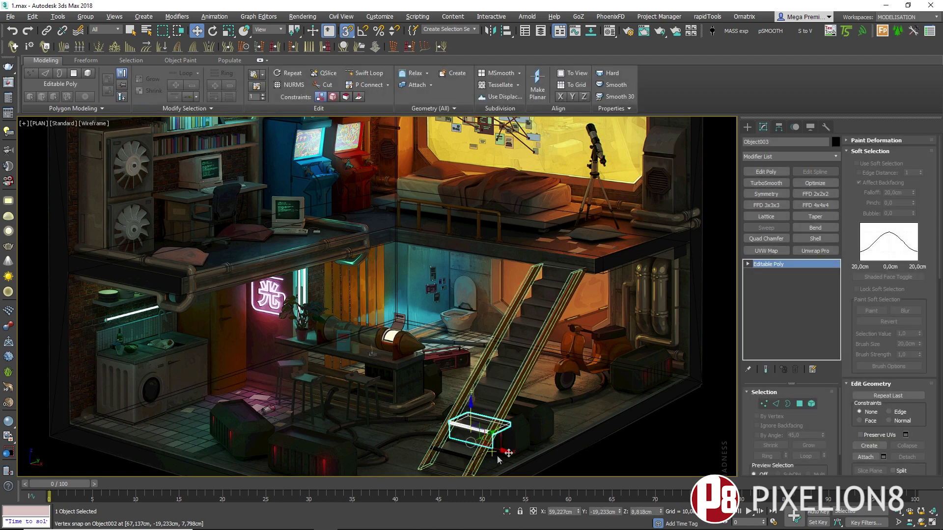
pyautogui.press('Delete')
pyautogui.moveTo(537, 449); pyautogui.dragTo(370, 266)
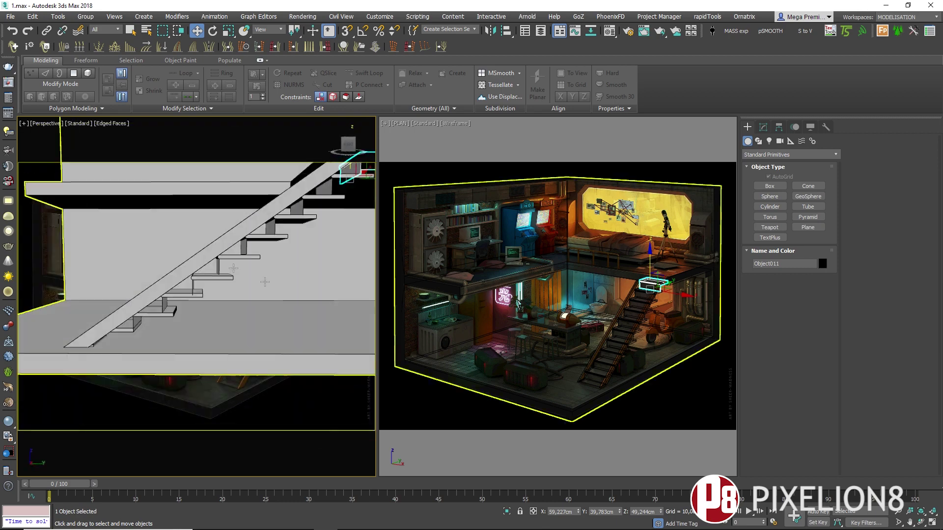
# Step: Switch the left viewport to Right view and clone the selected steps further up the stringer
pyautogui.rightClick(349, 145)
pyautogui.click(349, 144)
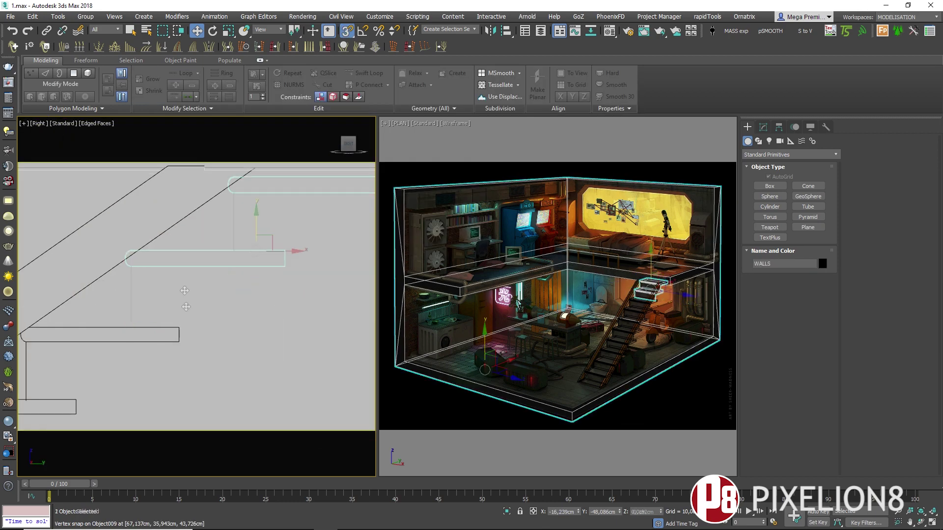
pyautogui.keyDown('shift'); pyautogui.moveTo(153, 320); pyautogui.dragTo(235, 310); pyautogui.keyUp('shift')
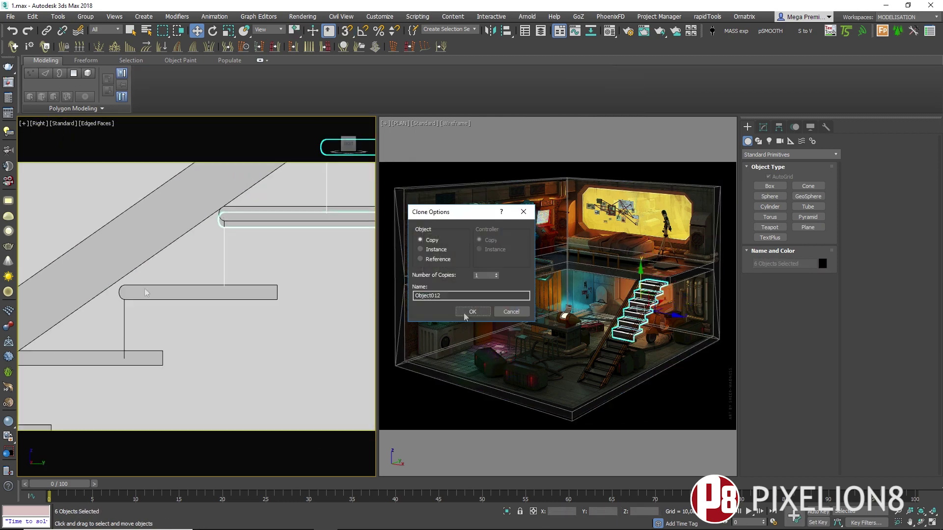
pyautogui.press('Return')
pyautogui.moveTo(223, 271); pyautogui.dragTo(229, 358, button='middle')
# Step: Select a single stair step and frame the whole staircase in view
pyautogui.hotkey('alt', 'w')
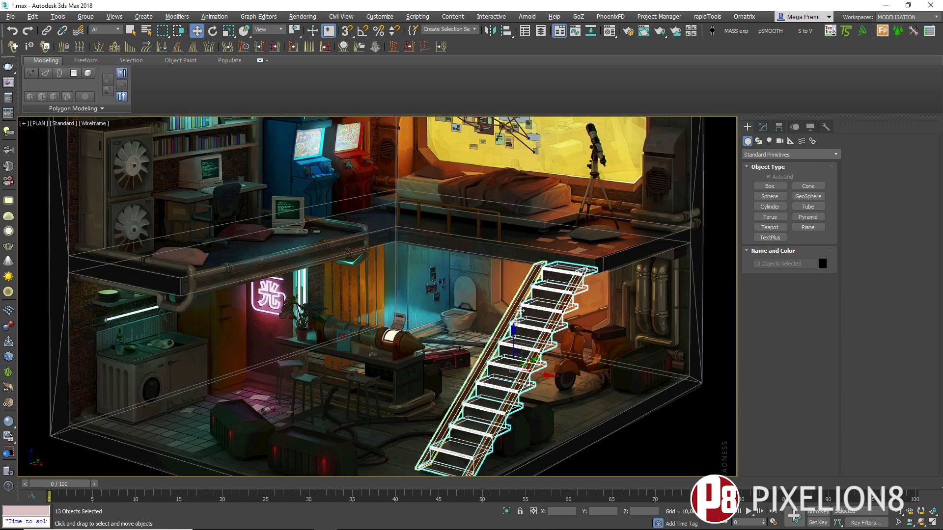
pyautogui.hotkey('alt', 'w')
pyautogui.click(259, 224)
pyautogui.scroll(3, 259, 223)
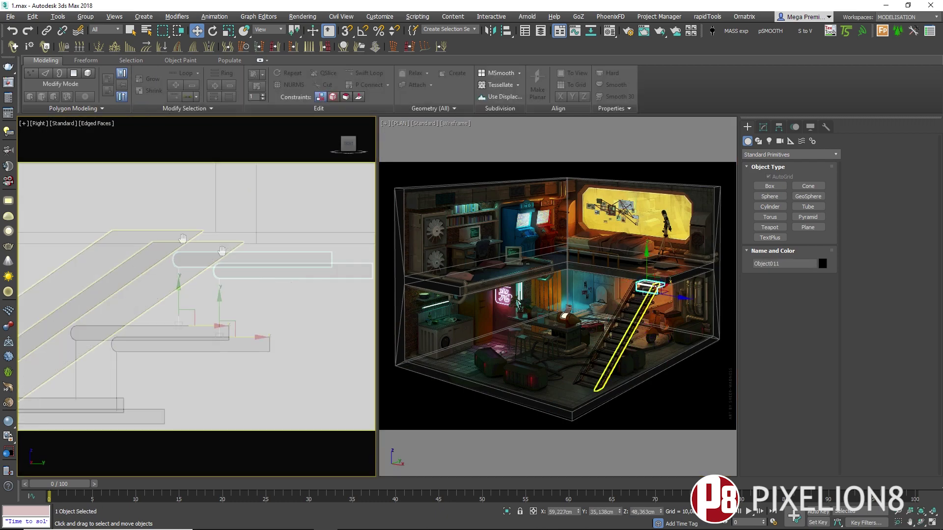
pyautogui.scroll(2, 259, 223)
pyautogui.hotkey('alt', 'w')
pyautogui.hotkey('alt', 'w')
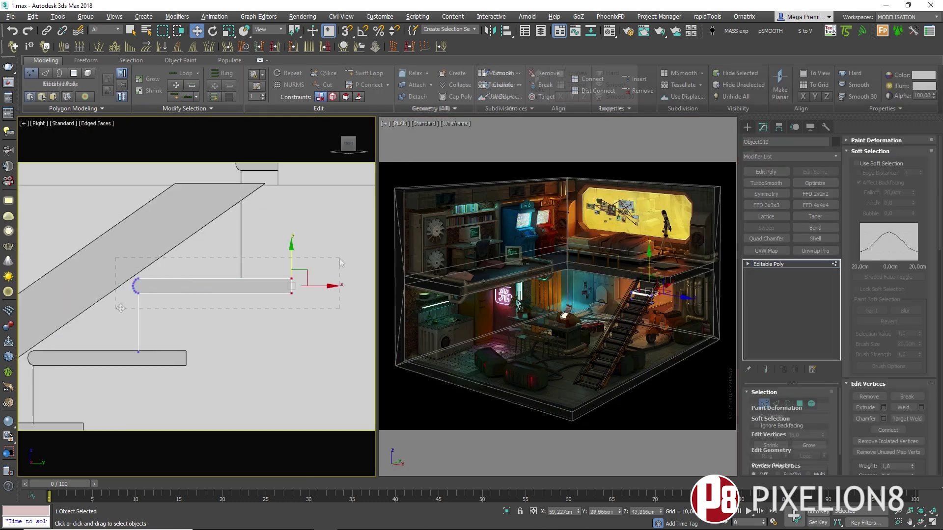
pyautogui.scroll(-3, 271, 239)
pyautogui.moveTo(236, 257); pyautogui.dragTo(211, 256, button='middle')
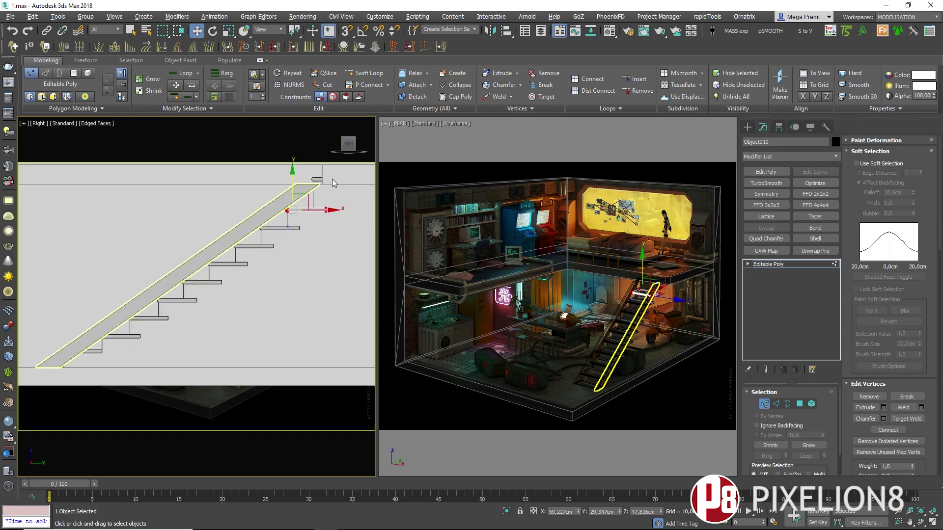
pyautogui.scroll(2, 332, 182)
# Step: Show the maximized perspective view in Default Shading and open the viewport preferences
pyautogui.hotkey('alt', 'w')
pyautogui.hotkey('shift', 'F3')
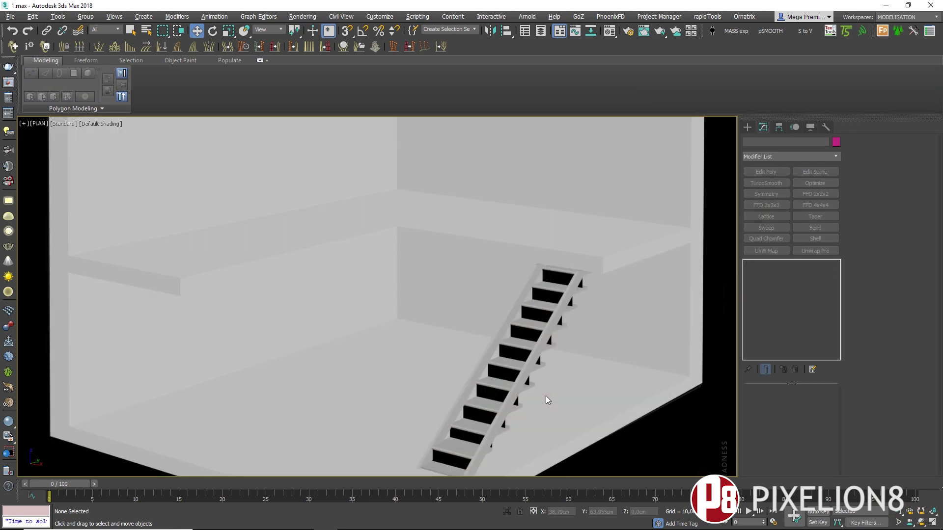
pyautogui.click(100, 123)
pyautogui.click(143, 275)
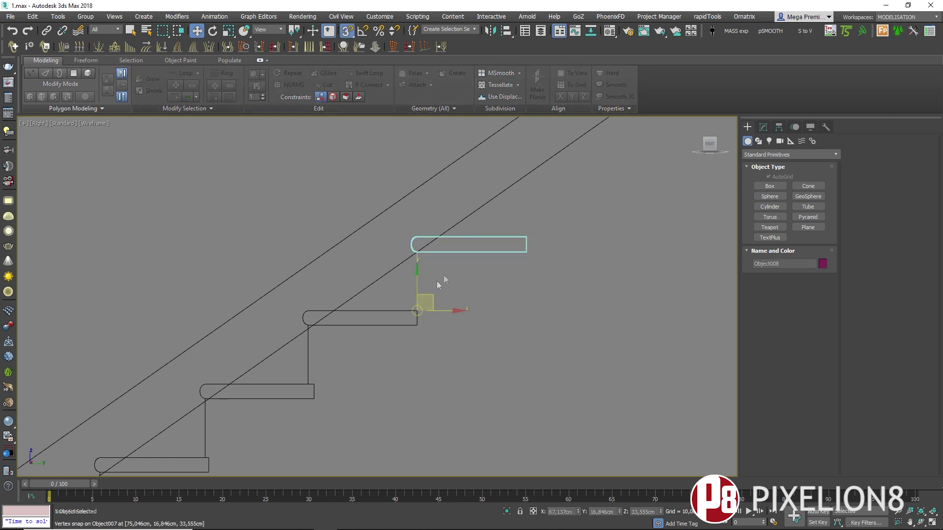
# Step: Confirm the Clone Options to create the last stair step copy
pyautogui.click(471, 312)
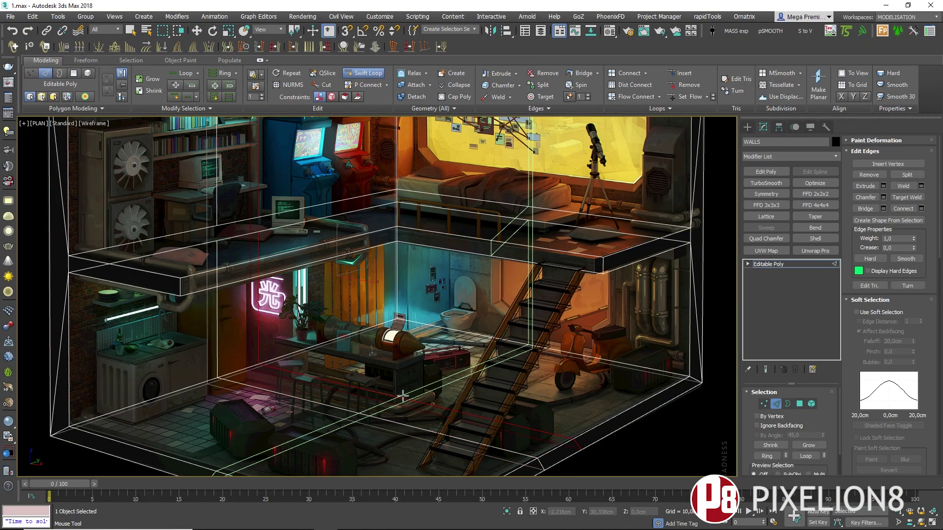
# Step: Select the WALLS object and nudge it about 6 cm along Y
pyautogui.hotkey('ctrl', 'shift', 'e')
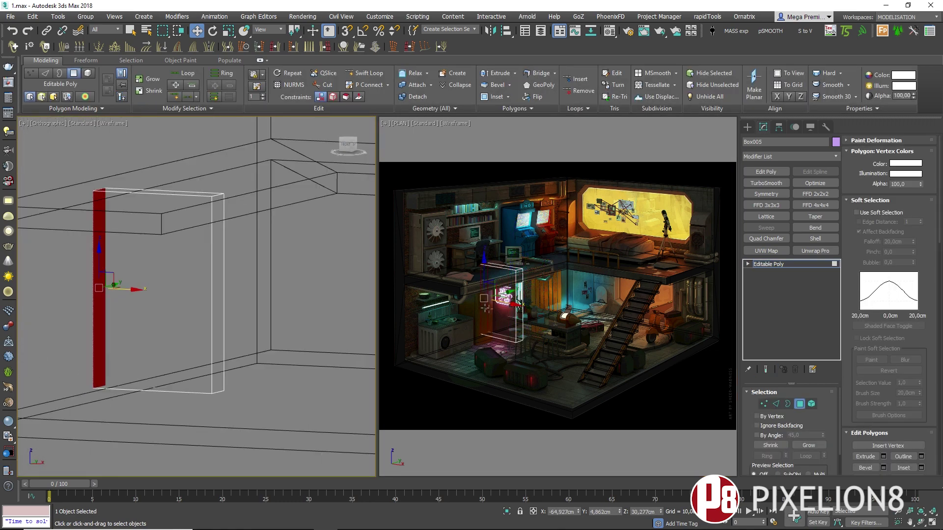
pyautogui.hotkey('alt', 'w')
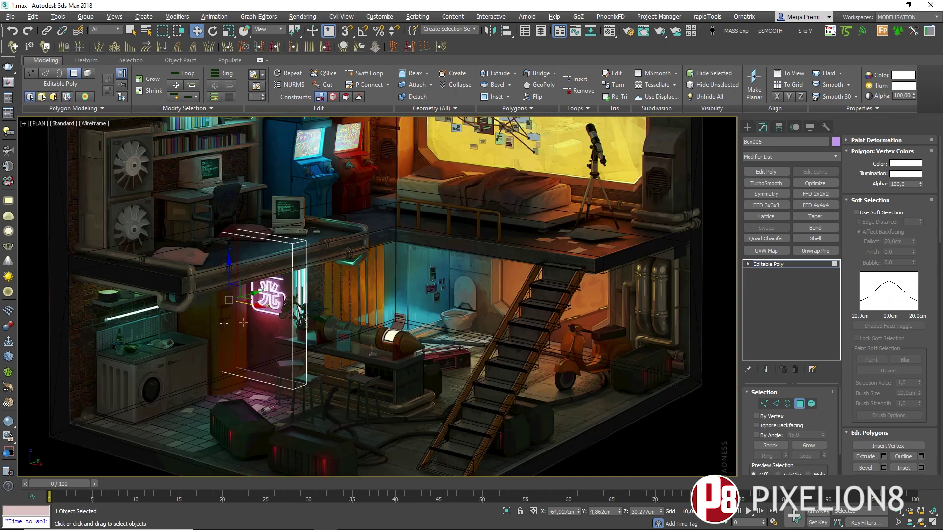
pyautogui.click(635, 362)
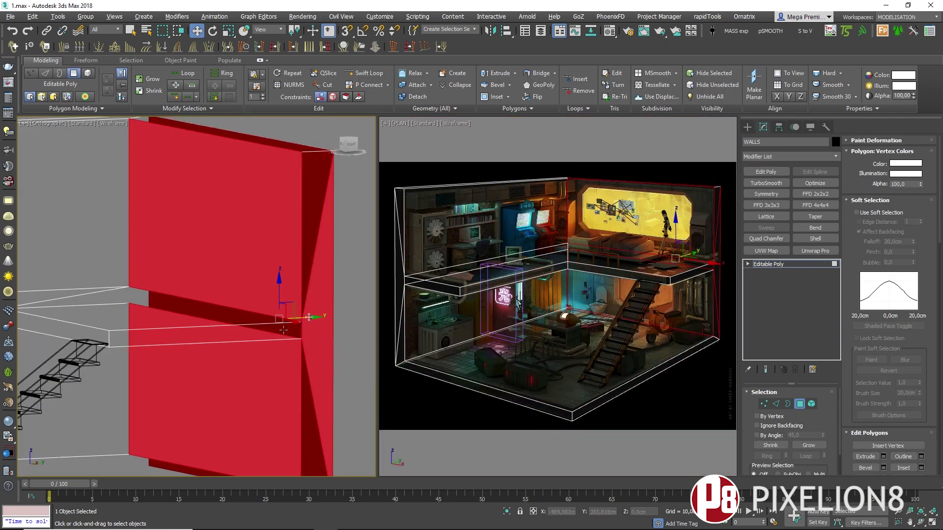
pyautogui.moveTo(634, 214); pyautogui.dragTo(637, 213)
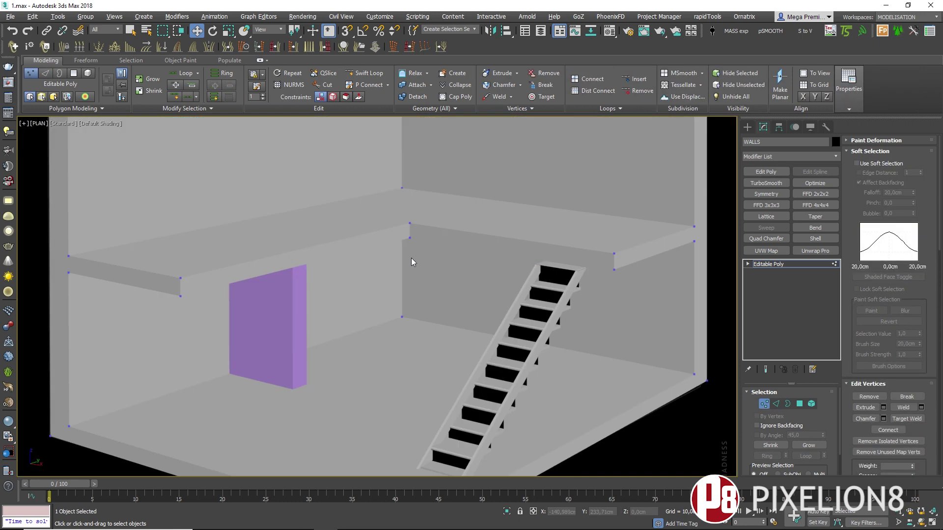
# Step: Toggle the walls to wireframe over the reference and reselect WALLS
pyautogui.press('F3')
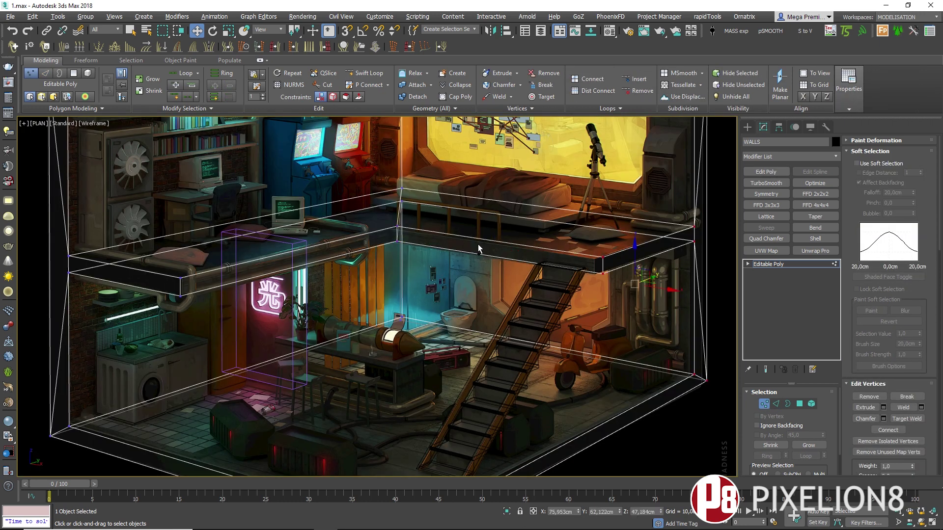
pyautogui.press('4')
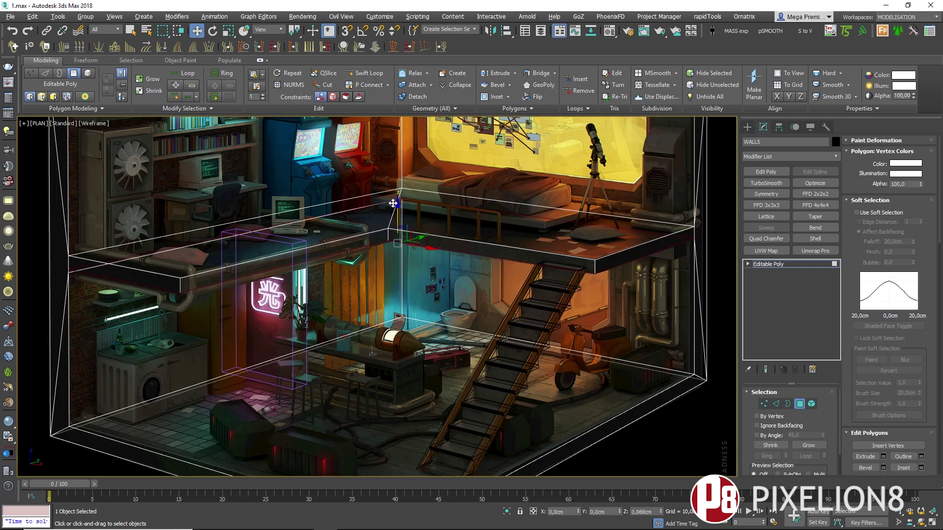
pyautogui.click(30, 236)
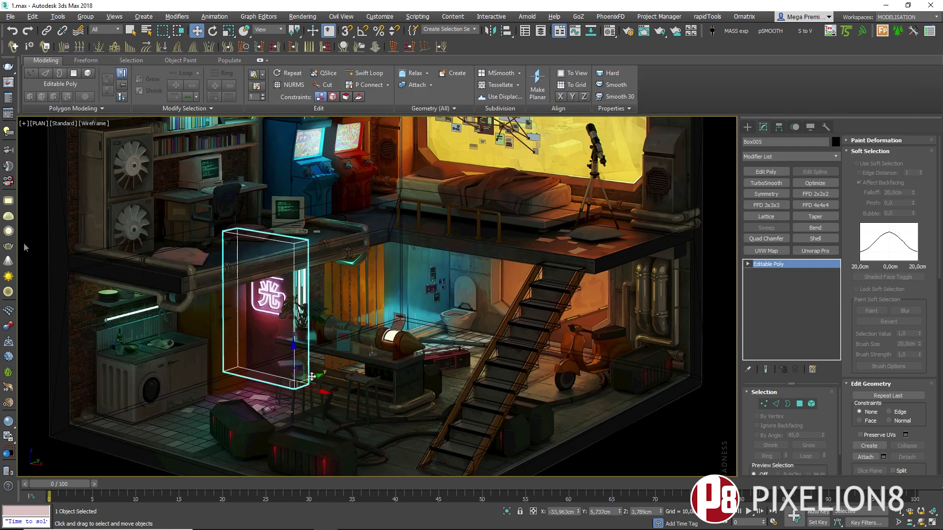
pyautogui.click(310, 295)
pyautogui.click(101, 344)
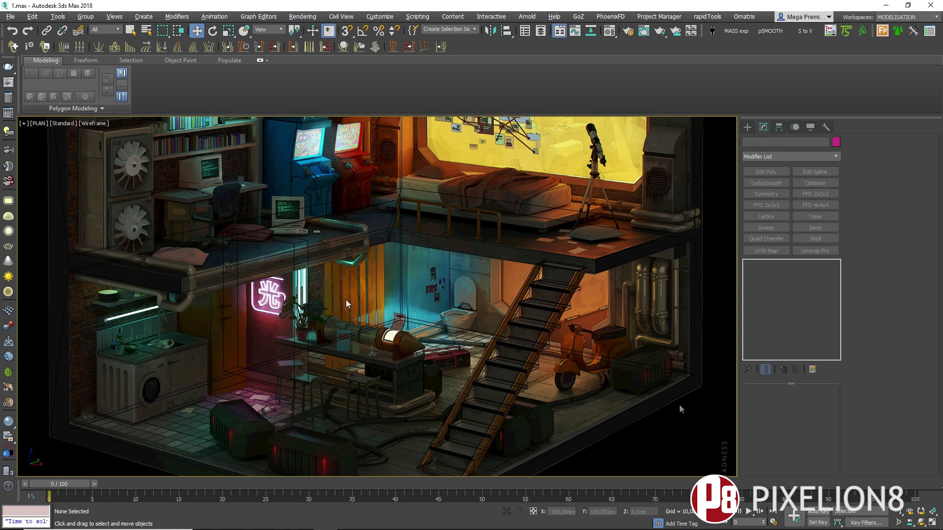
pyautogui.click(145, 346)
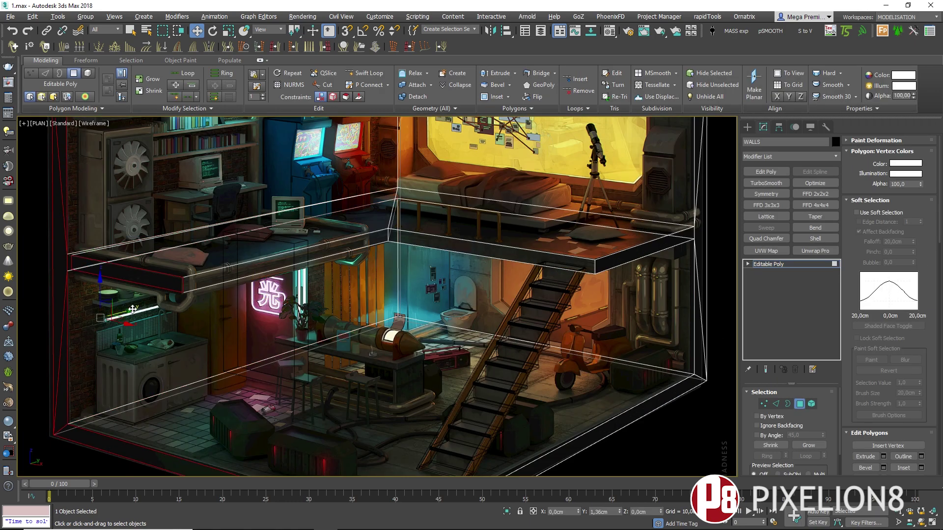
pyautogui.hotkey('alt', 'w')
# Step: Rescale the Cylinder002 basket's vertex rings into a flared bowl beside the stairs
pyautogui.press('1')
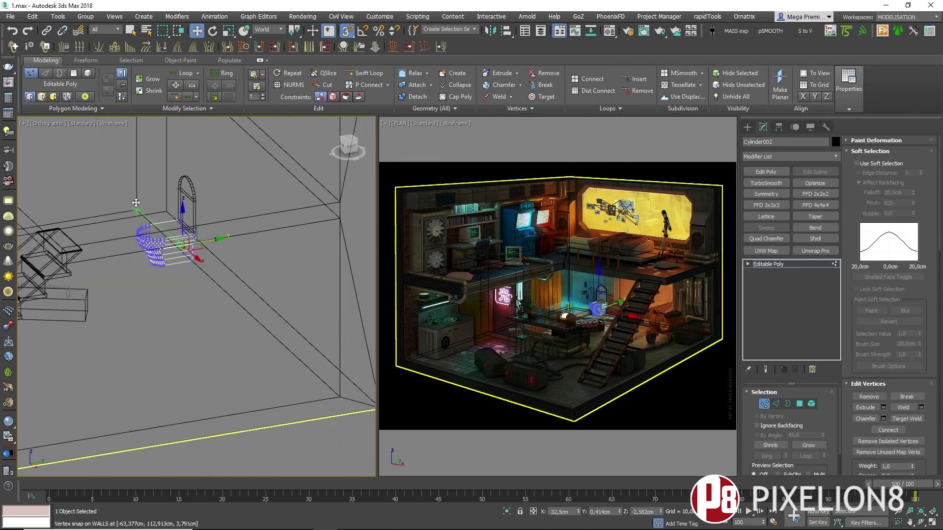
pyautogui.keyDown('alt'); pyautogui.moveTo(247, 376); pyautogui.dragTo(208, 386, button='middle'); pyautogui.keyUp('alt')
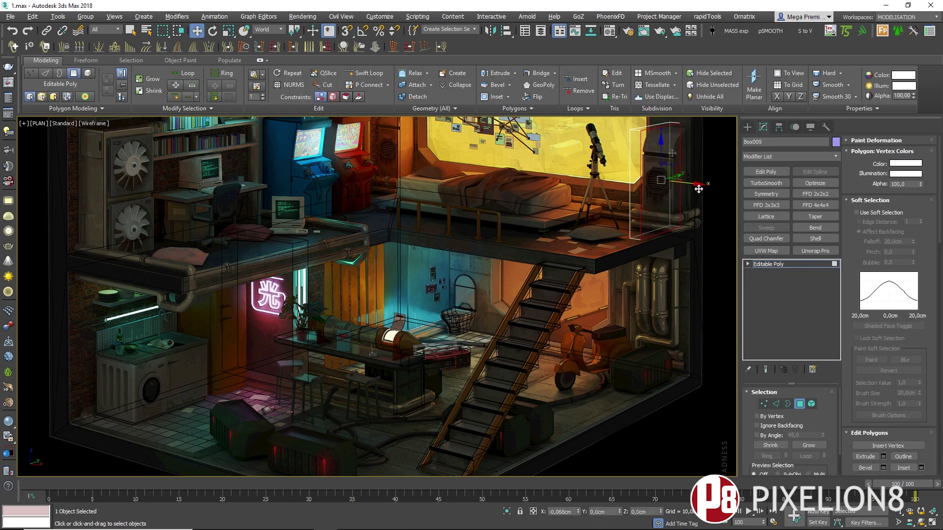
# Step: Move Box009 over the upper-floor speaker and set up an 11-segment, 14.096 cm chamfer
pyautogui.moveTo(698, 189); pyautogui.dragTo(656, 189)
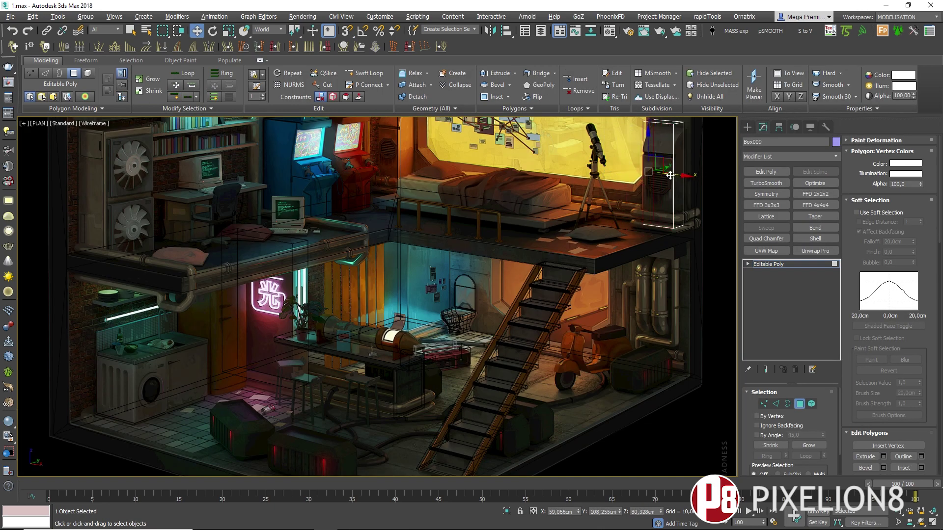
pyautogui.moveTo(663, 121); pyautogui.dragTo(662, 107)
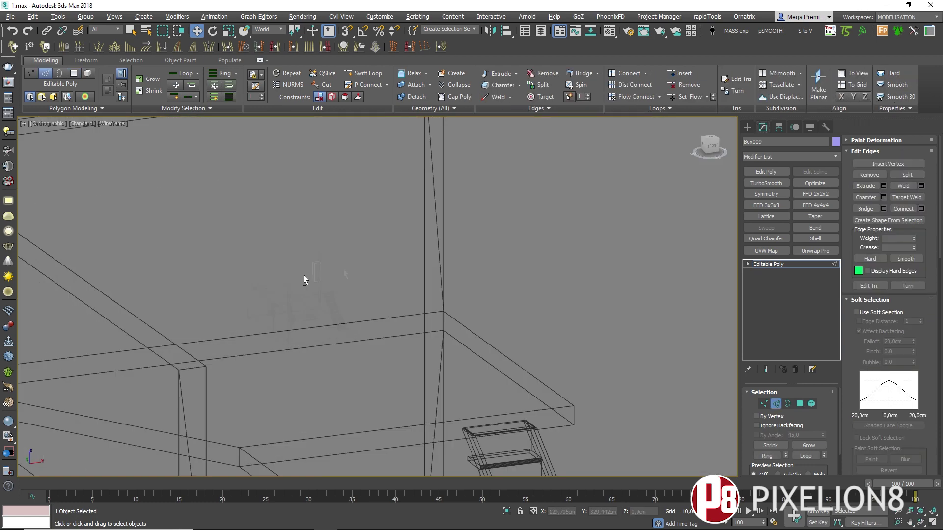
pyautogui.press('4')
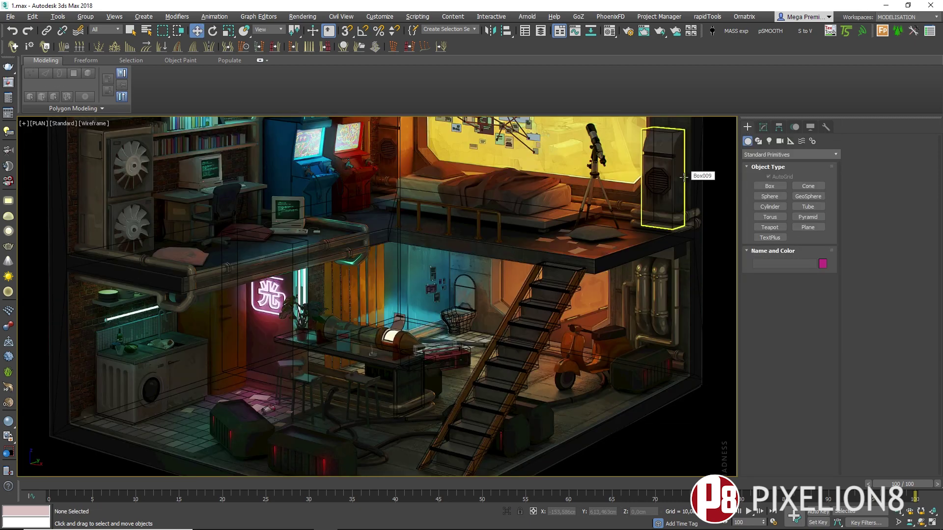
pyautogui.click(661, 170)
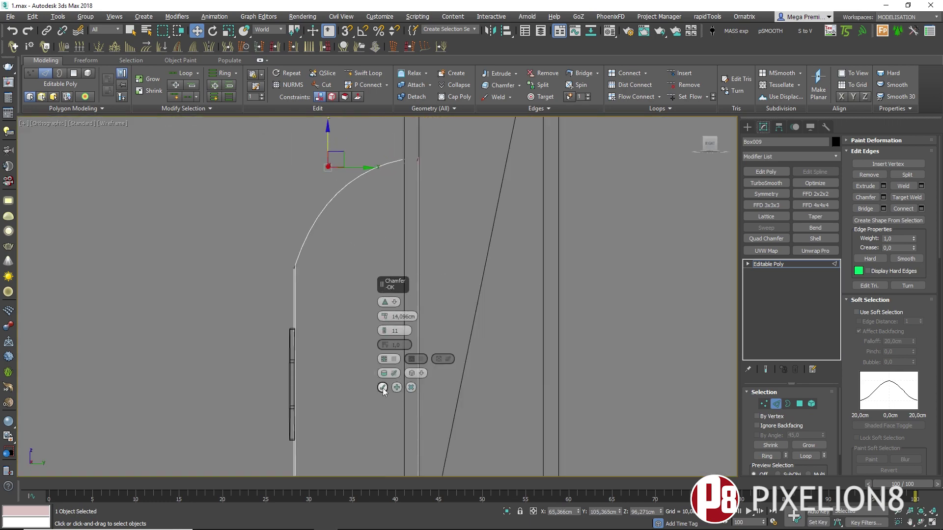
# Step: Commit the chamfer so Box009 gets a rounded, smoothed top
pyautogui.click(383, 388)
pyautogui.keyDown('ctrl'); pyautogui.click(763, 404); pyautogui.keyUp('ctrl')
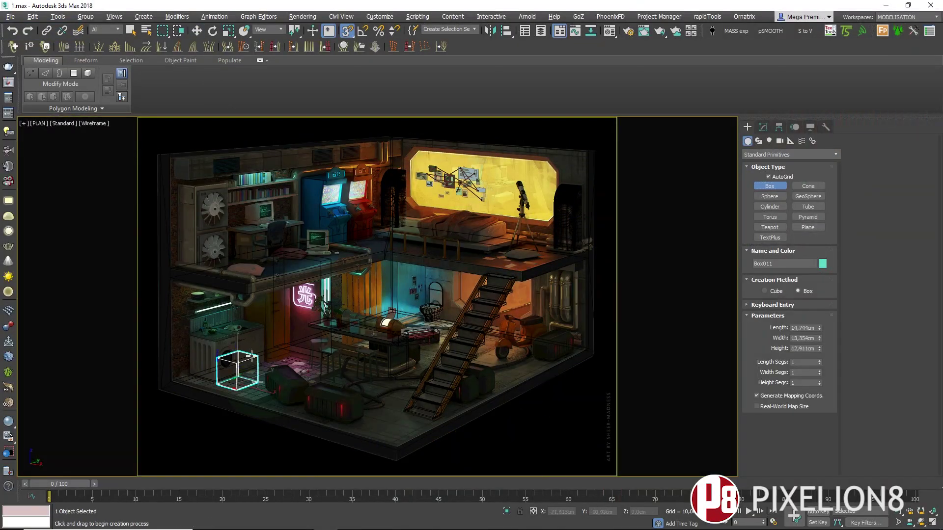
# Step: Shift the cyan box left under the kitchen shelf to match the sink-corner reference
pyautogui.press('w')
pyautogui.moveTo(252, 357); pyautogui.dragTo(238, 362)
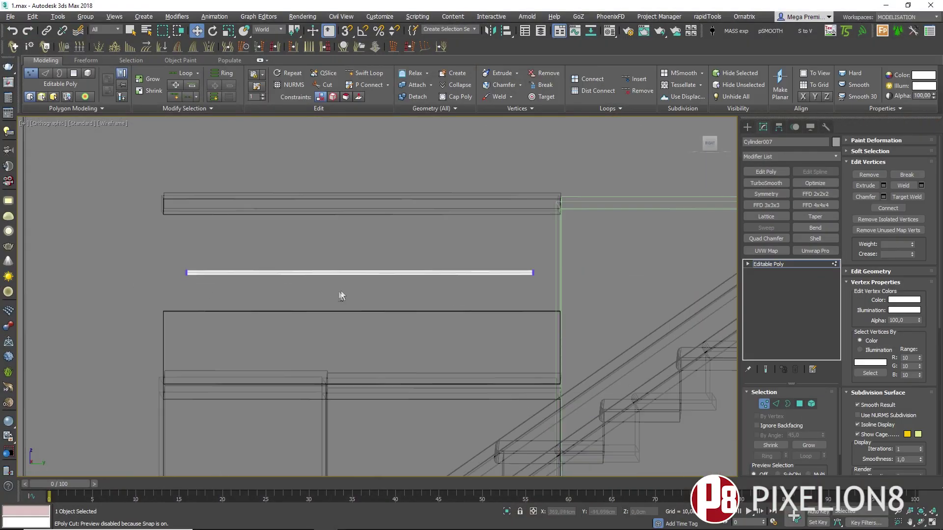
# Step: Extrude and rotate Cylinder007's open end in Top view into an angled pipe elbow
pyautogui.keyDown('alt'); pyautogui.moveTo(341, 294); pyautogui.dragTo(262, 309, button='middle'); pyautogui.keyUp('alt')
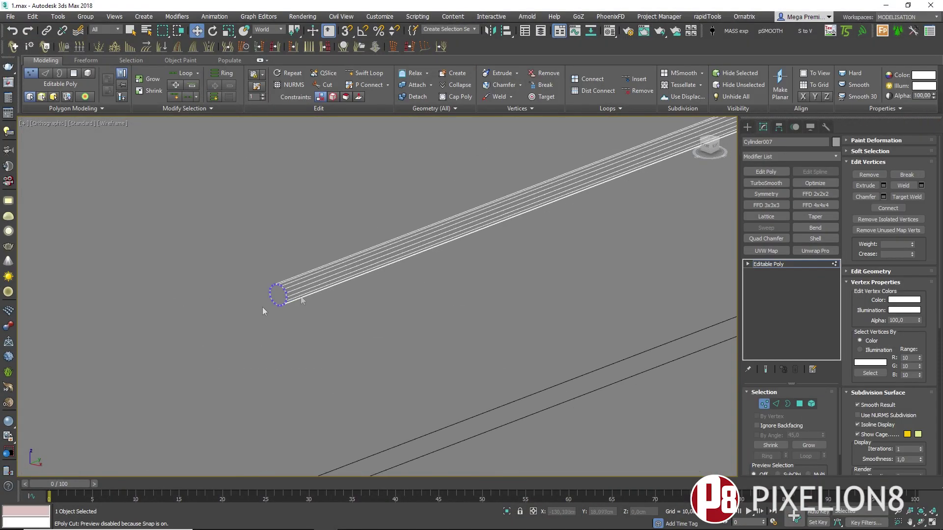
pyautogui.click(788, 404)
pyautogui.click(404, 319)
pyautogui.keyDown('alt'); pyautogui.moveTo(404, 320); pyautogui.dragTo(245, 266, button='middle'); pyautogui.keyUp('alt')
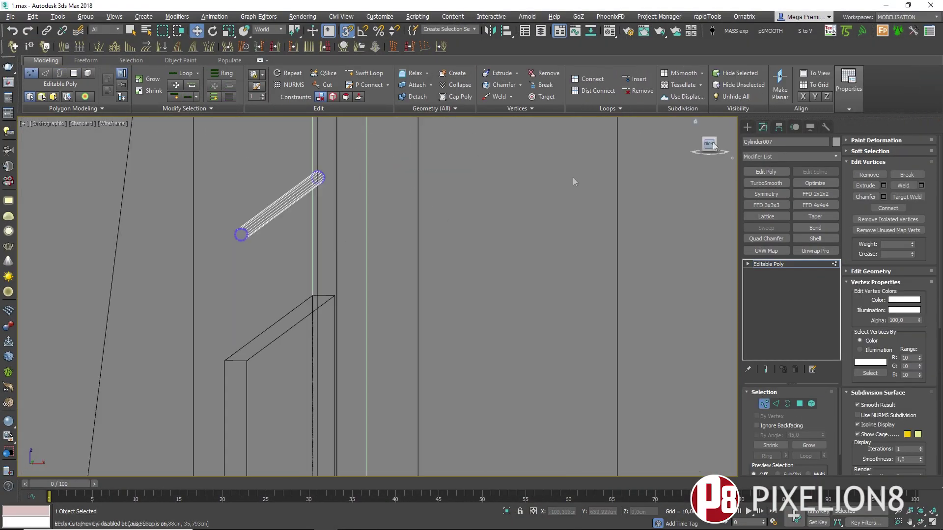
pyautogui.press('z')
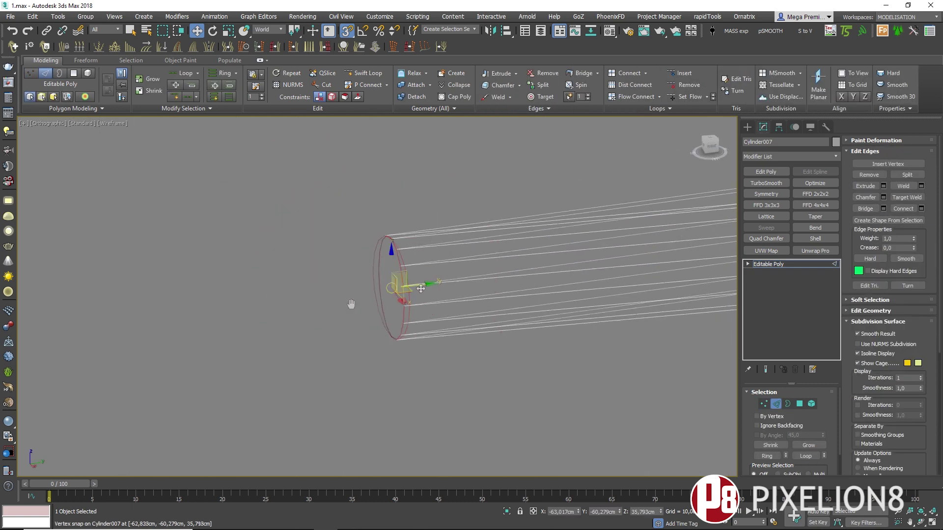
pyautogui.press('2')
pyautogui.press('t')
pyautogui.press('s')
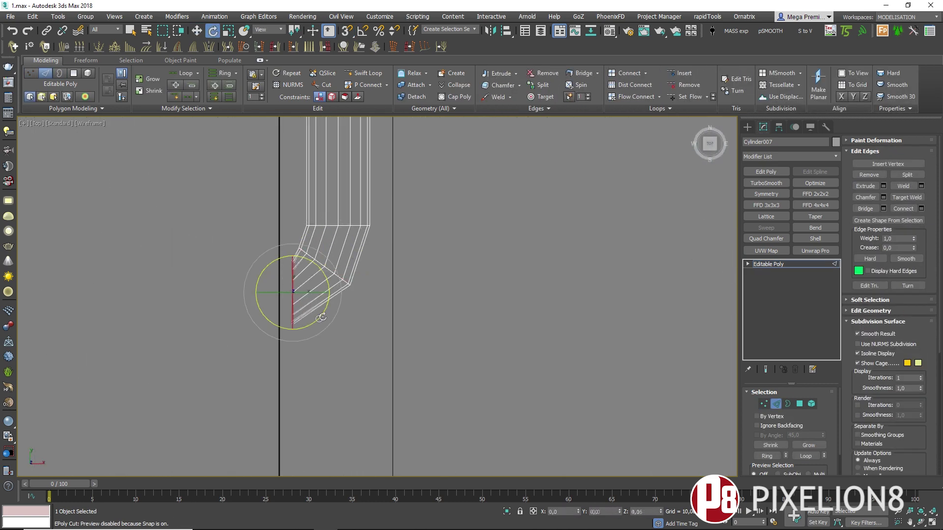
pyautogui.keyDown('alt'); pyautogui.moveTo(336, 261); pyautogui.dragTo(349, 295, button='middle'); pyautogui.keyUp('alt')
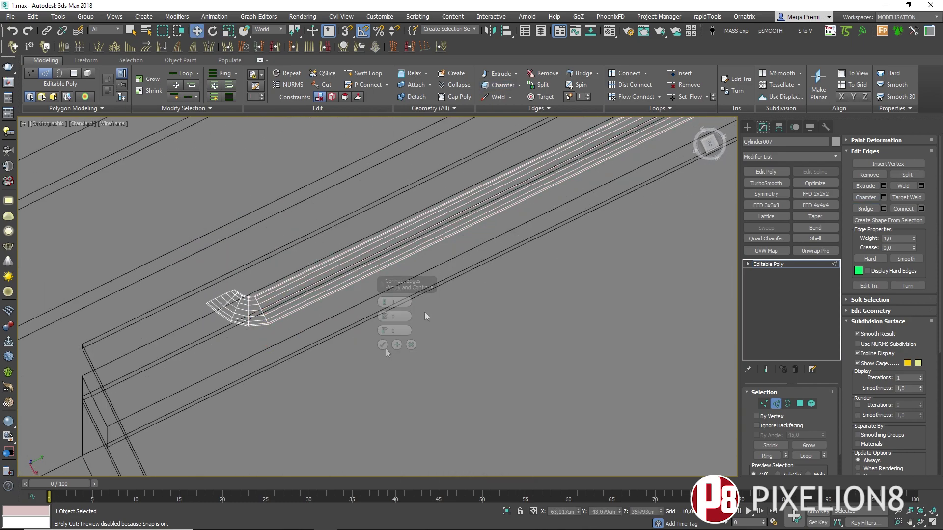
pyautogui.hotkey('shift', 'f')
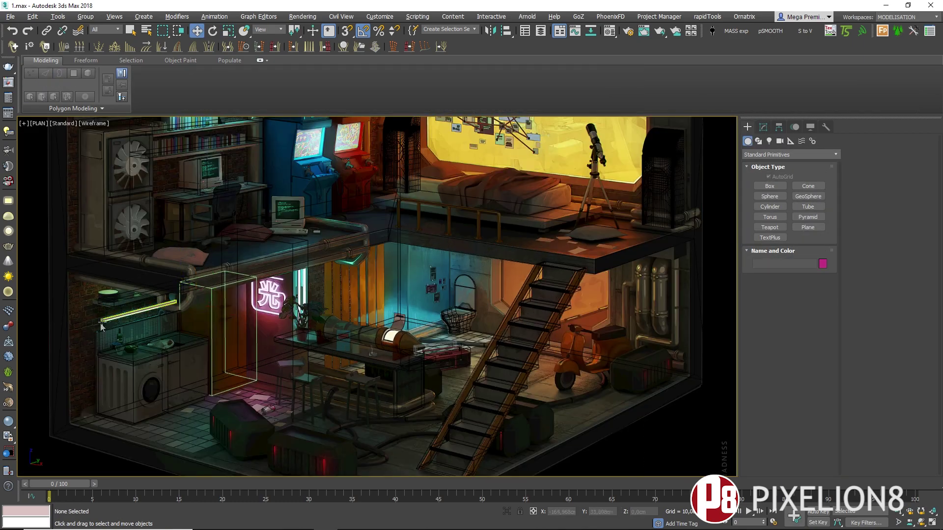
pyautogui.click(133, 310)
# Step: Draw the Line002 railing by the bed, fillet its corners and render it 1.37 cm thick
pyautogui.press('f')
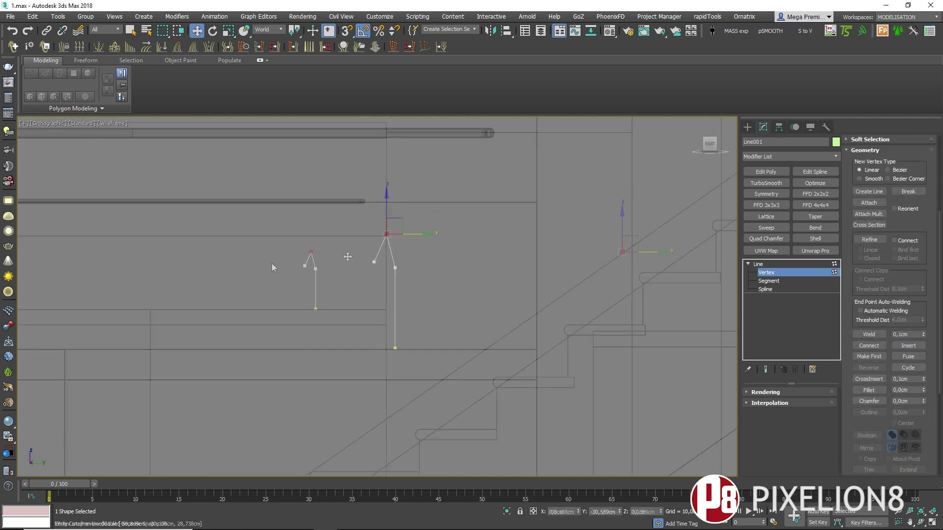
pyautogui.keyDown('alt'); pyautogui.moveTo(448, 306); pyautogui.dragTo(450, 195, button='middle'); pyautogui.keyUp('alt')
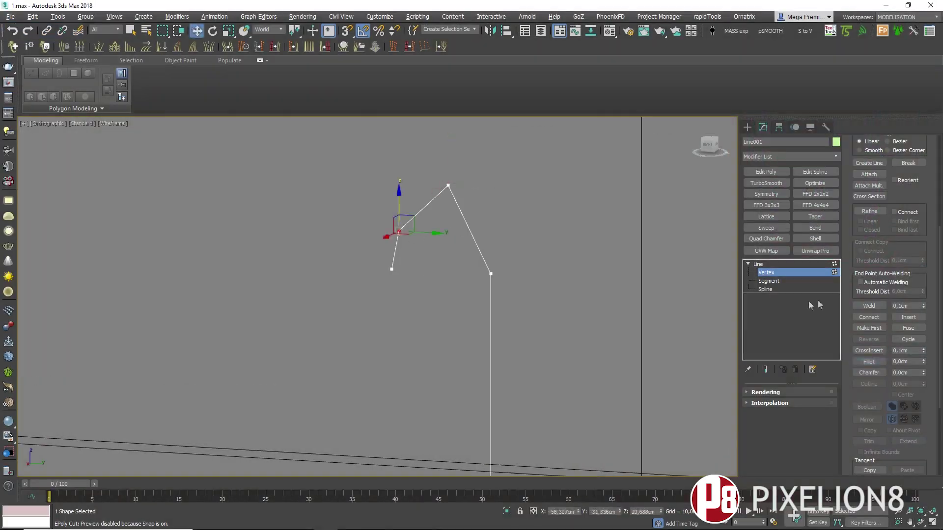
pyautogui.moveTo(853, 262); pyautogui.dragTo(853, 159)
pyautogui.keyDown('alt'); pyautogui.moveTo(436, 288); pyautogui.dragTo(460, 247, button='middle'); pyautogui.keyUp('alt')
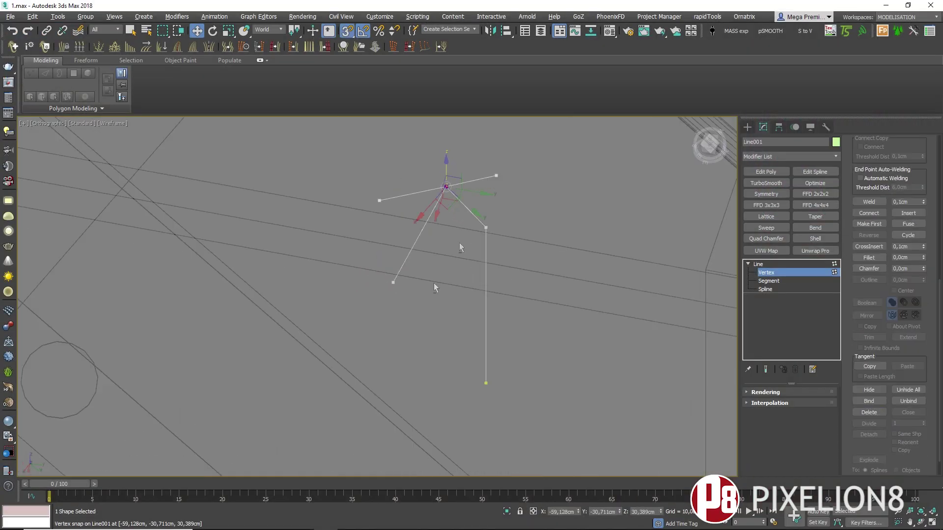
pyautogui.moveTo(927, 293); pyautogui.dragTo(927, 169)
pyautogui.click(869, 288)
pyautogui.moveTo(446, 186); pyautogui.dragTo(444, 187)
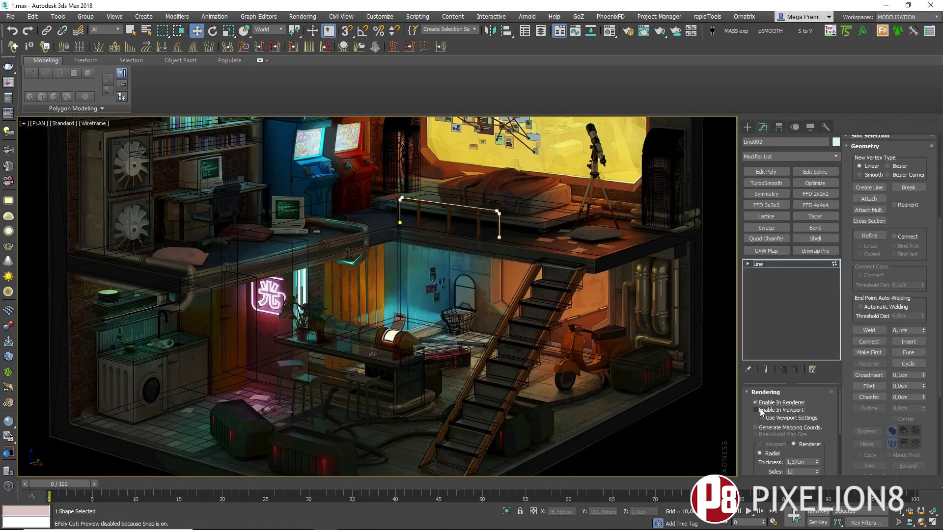
# Step: Clone the railing line and detach the selected polygons as a separate object
pyautogui.keyDown('shift'); pyautogui.moveTo(498, 212); pyautogui.dragTo(513, 215); pyautogui.keyUp('shift')
pyautogui.press('Return')
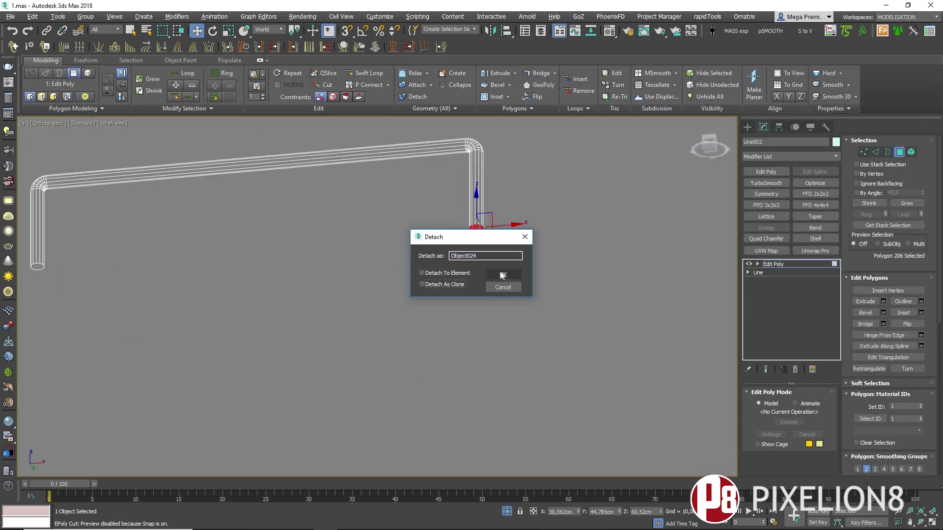
pyautogui.click(502, 275)
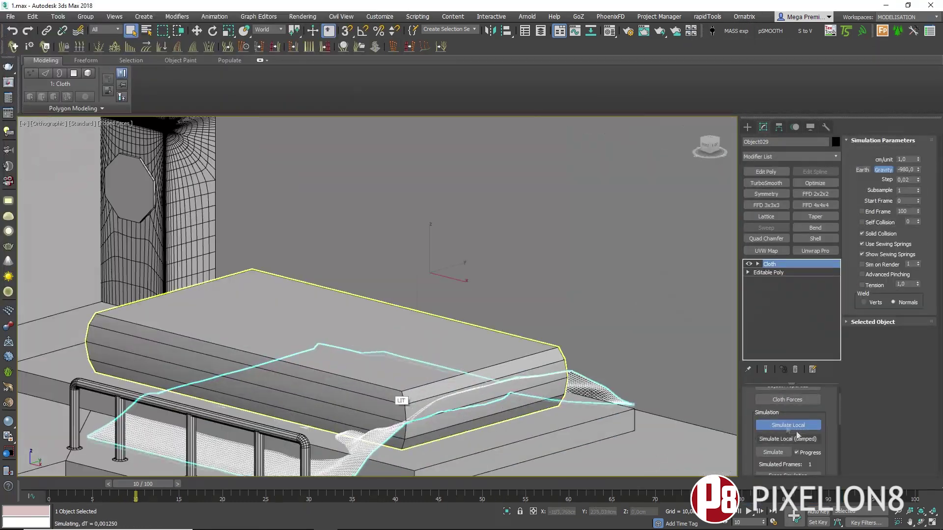
# Step: Instance the green box, set cloth and collision properties, and drape the sheet over the blocks
pyautogui.click(773, 452)
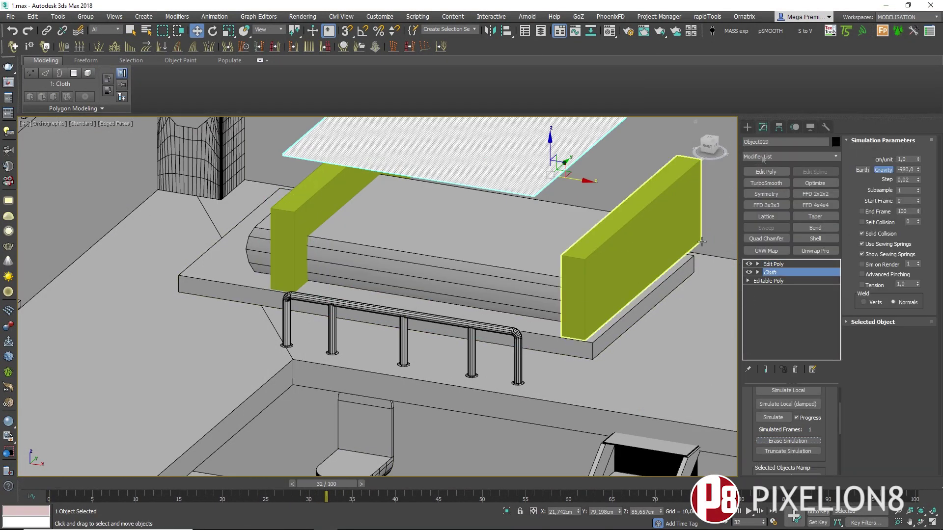
pyautogui.keyDown('shift'); pyautogui.moveTo(702, 242); pyautogui.dragTo(568, 179); pyautogui.keyUp('shift')
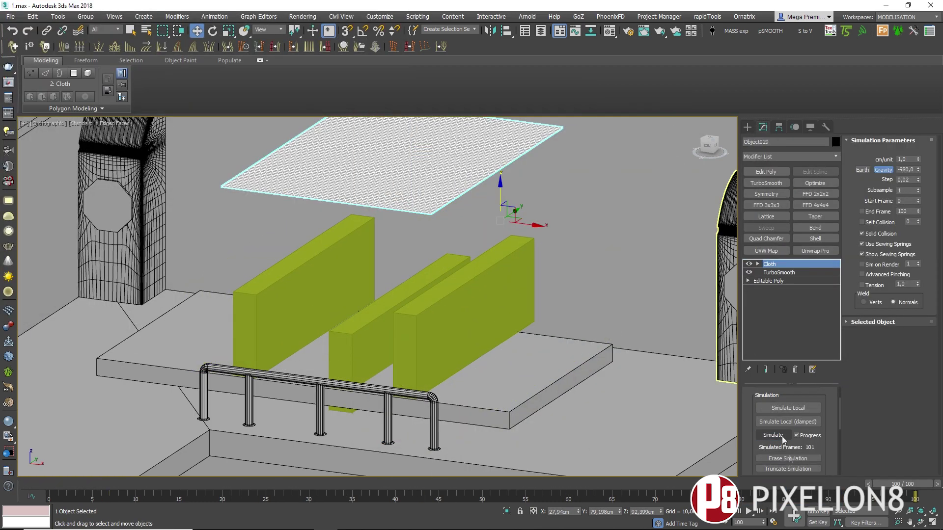
pyautogui.click(779, 406)
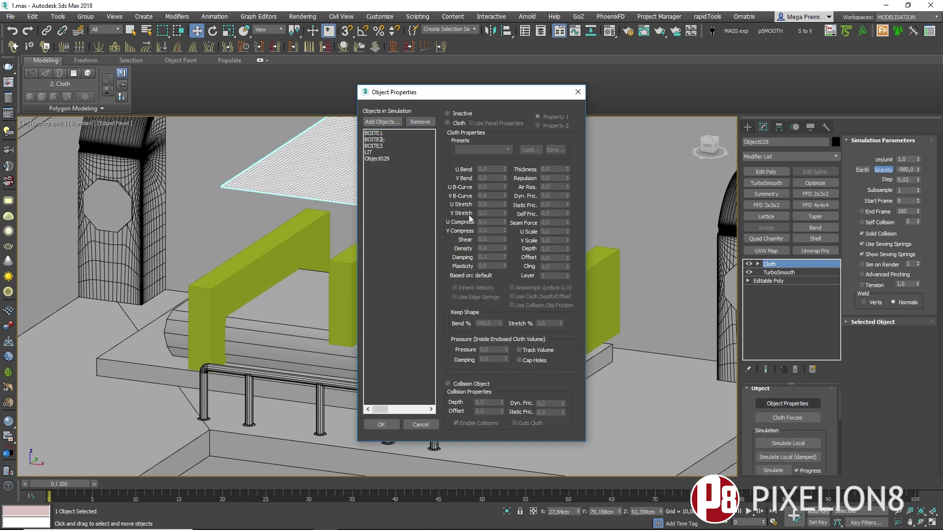
pyautogui.click(783, 411)
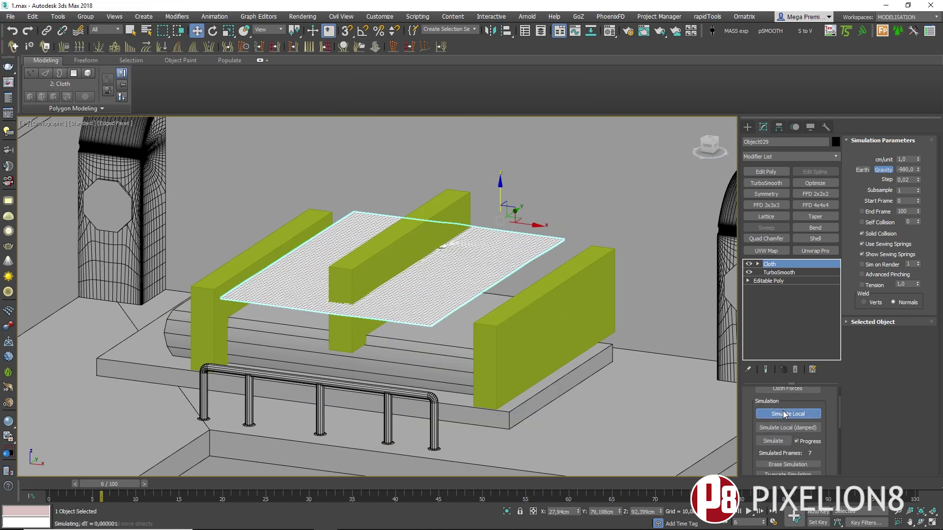
pyautogui.click(785, 433)
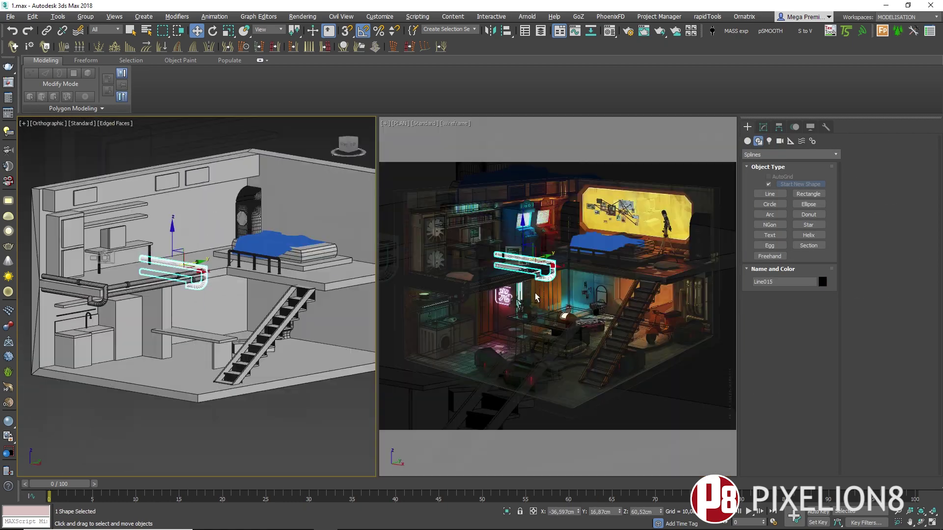
# Step: Maximize the PLAN viewport to check the reference beside the toilet
pyautogui.hotkey('alt', 'w')
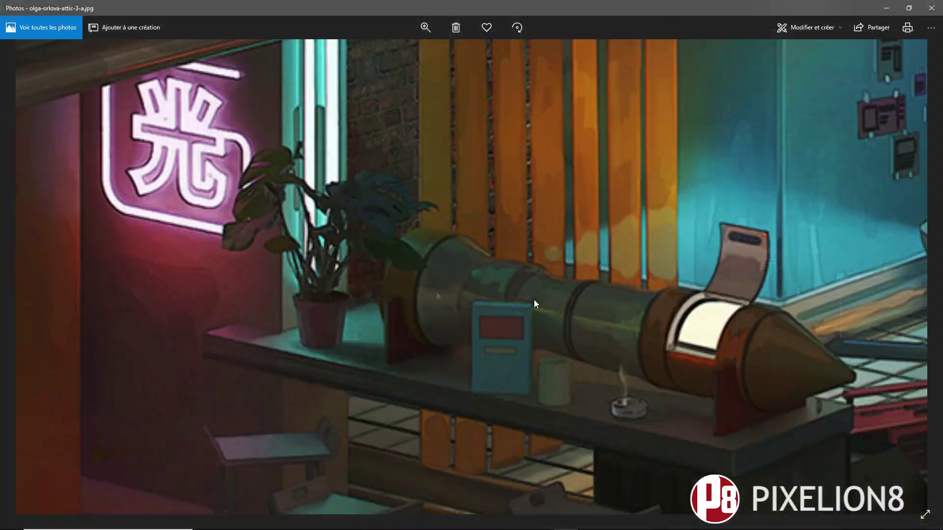
# Step: Scale Cylinder008's end polygons into a pointed tip and refine vertices beneath TurboSmooth
pyautogui.hotkey('alt', 'Tab')
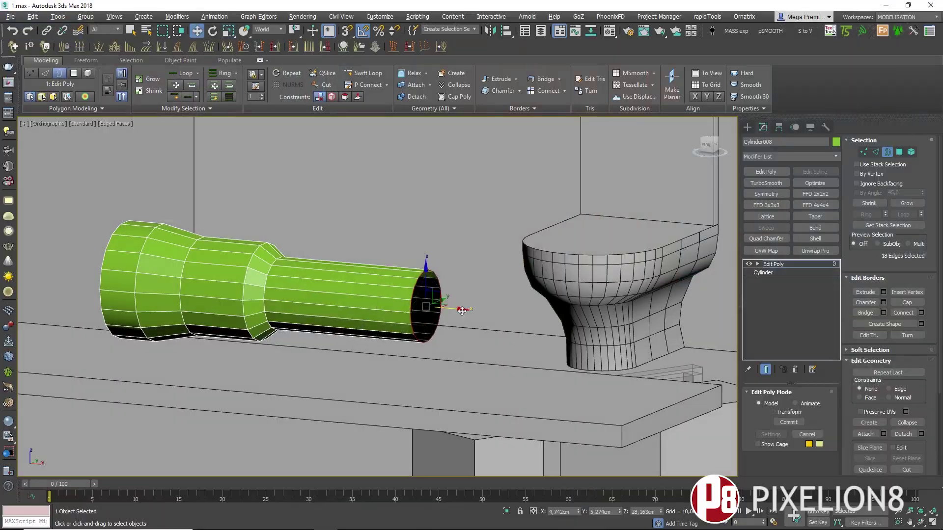
pyautogui.hotkey('alt', 'Tab')
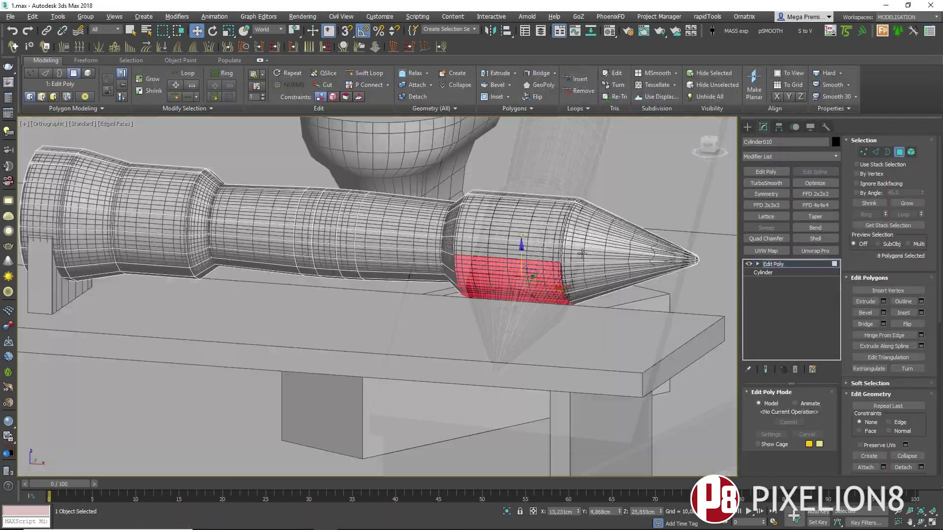
pyautogui.scroll(3, 582, 253)
pyautogui.press('r')
pyautogui.scroll(3, 366, 300)
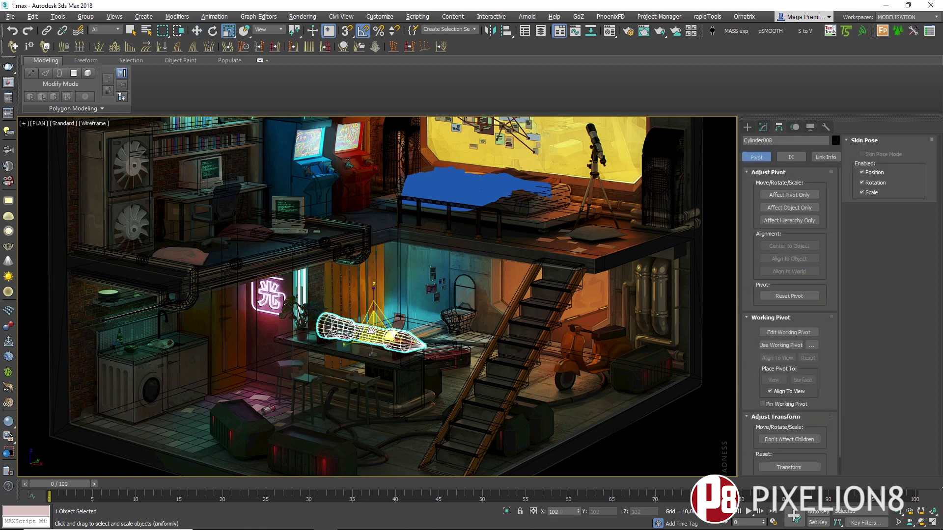
pyautogui.press('1')
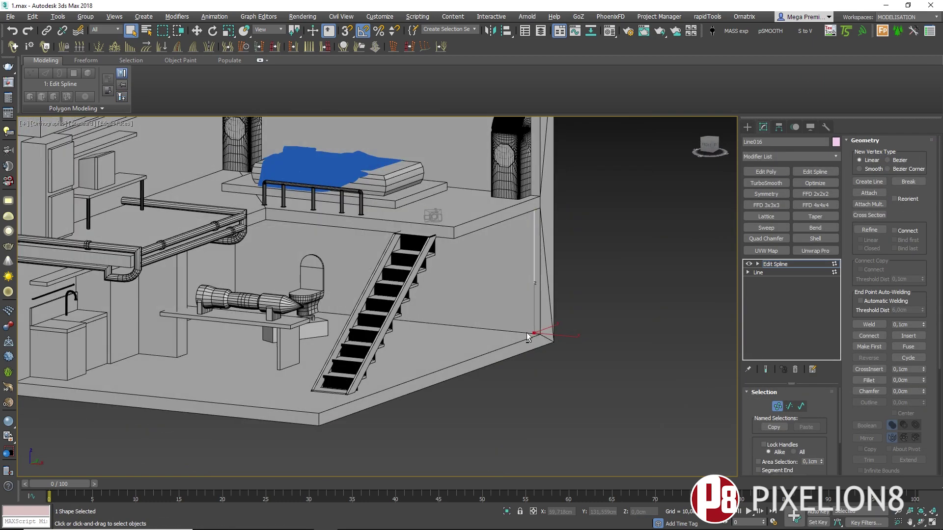
# Step: Activate Move on the selected pipe spline to position it on the right wall
pyautogui.press('w')
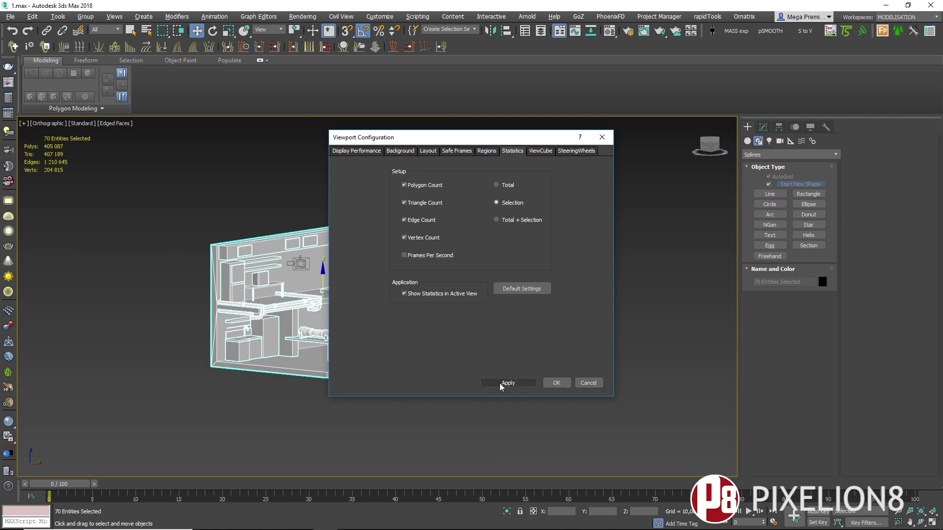
# Step: Turn on the viewport Statistics overlay to show polygon counts
pyautogui.click(509, 382)
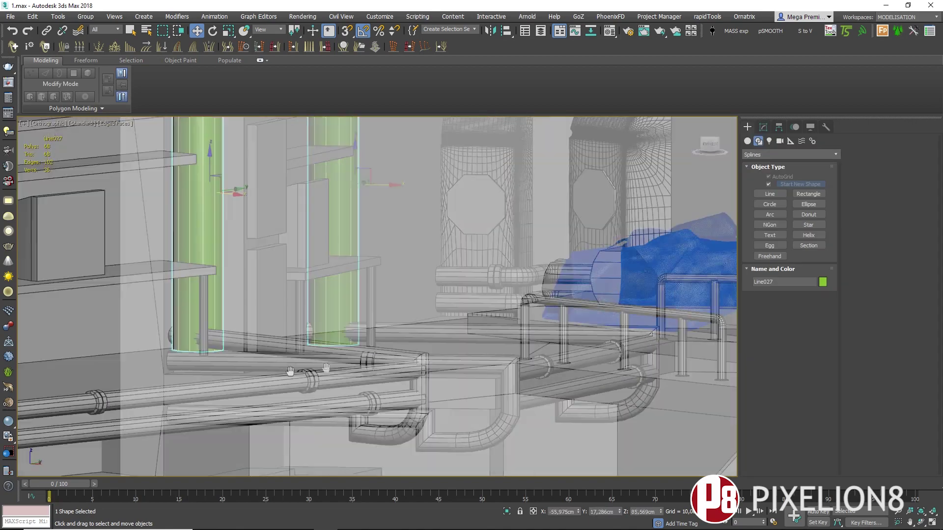
pyautogui.hotkey('alt', 'q')
pyautogui.press('t')
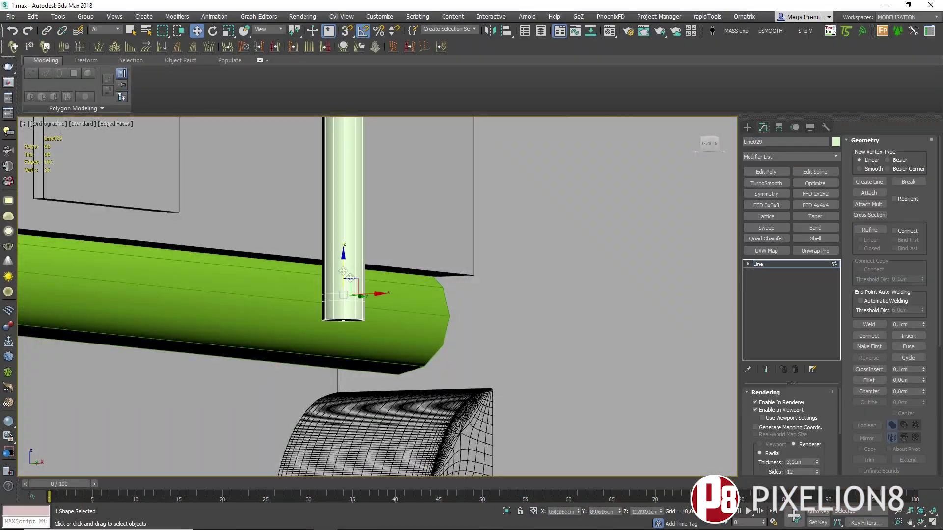
pyautogui.keyDown('alt'); pyautogui.moveTo(328, 303); pyautogui.dragTo(286, 299, button='middle'); pyautogui.keyUp('alt')
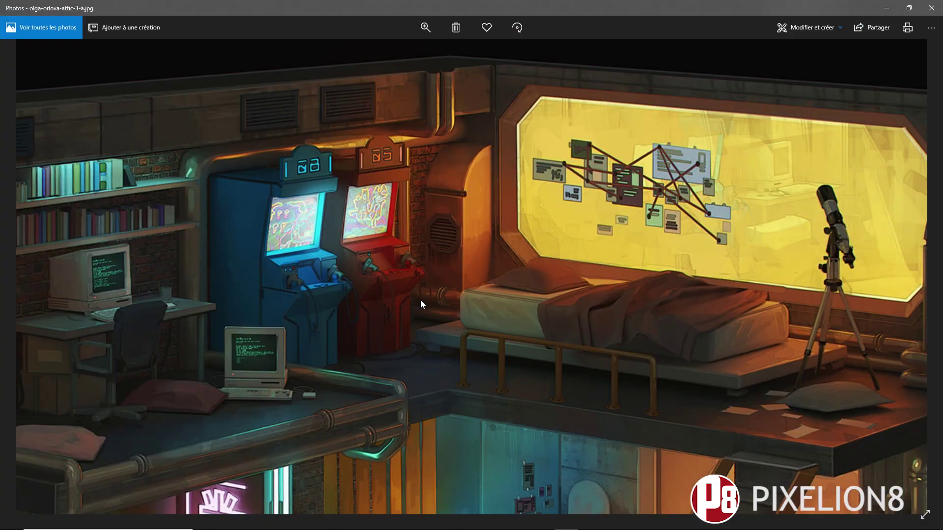
pyautogui.scroll(3, 420, 299)
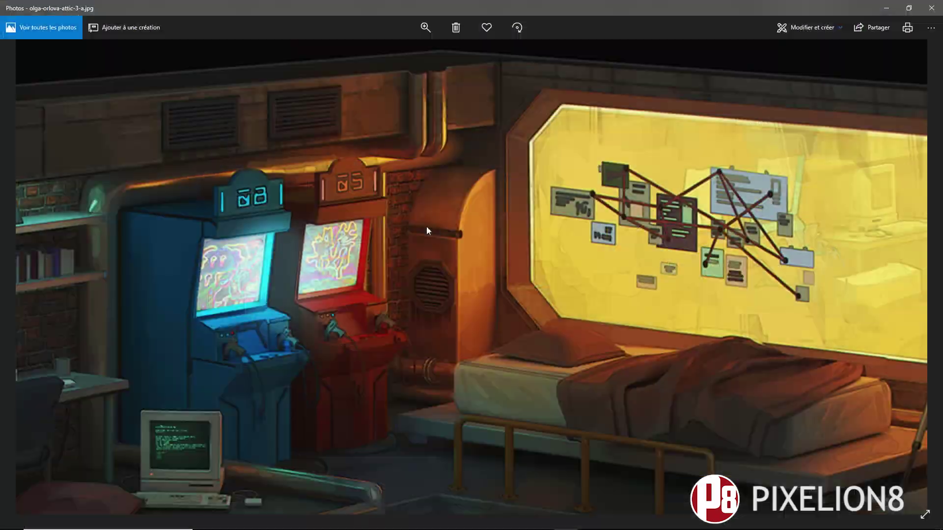
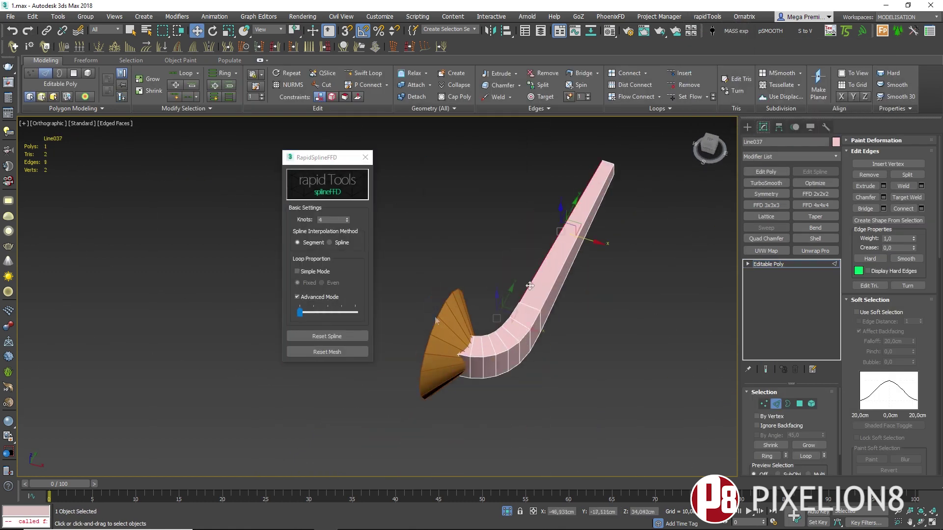
# Step: Apply the pipe's spline deformation using Spline interpolation, then orbit around the bent pipe
pyautogui.click(337, 244)
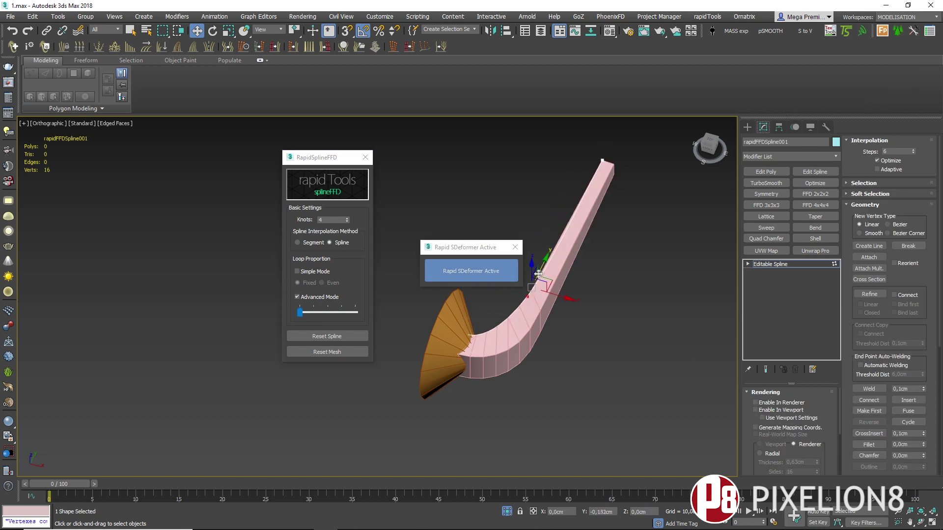
pyautogui.click(471, 272)
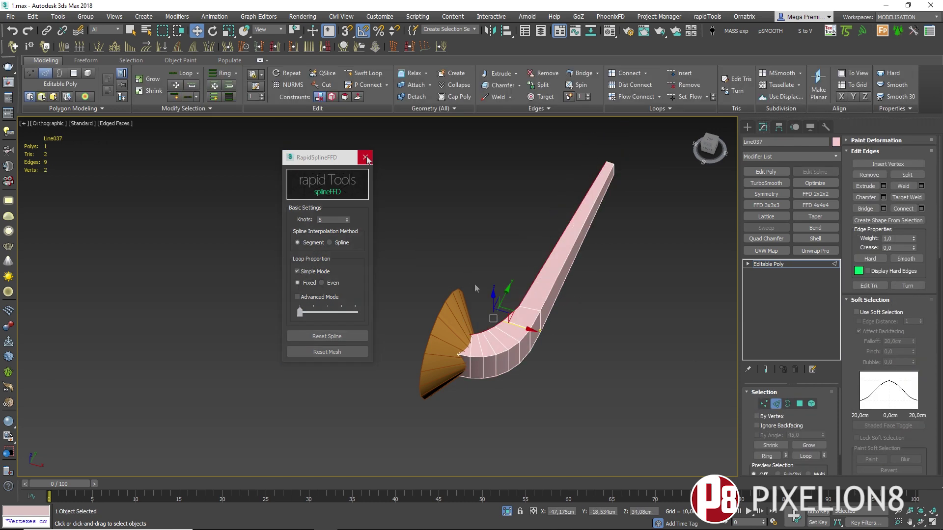
pyautogui.moveTo(441, 283)
pyautogui.keyDown('alt'); pyautogui.mouseDown(button='middle')
pyautogui.moveTo(251, 216)
pyautogui.moveTo(297, 278)
pyautogui.moveTo(634, 369)
pyautogui.mouseUp(button='middle'); pyautogui.keyUp('alt')
# Step: Inspect the Editable Poly pipe's edges and vertices, then start chamfering its edges
pyautogui.press('2')
pyautogui.press('1')
pyautogui.scroll(5, 296, 278)
pyautogui.scroll(-5, 296, 278)
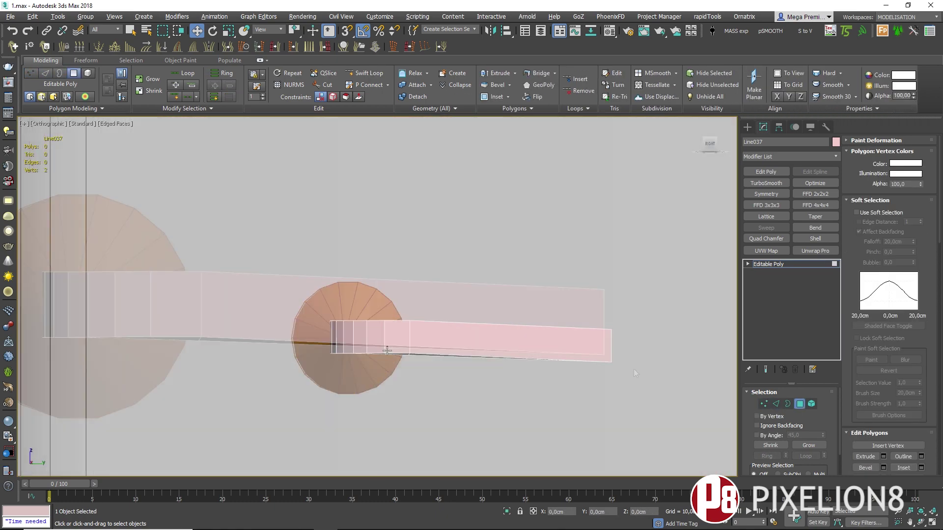
pyautogui.press('2')
pyautogui.scroll(5, 634, 370)
pyautogui.keyDown('alt'); pyautogui.moveTo(529, 388); pyautogui.dragTo(292, 362, button='middle'); pyautogui.keyUp('alt')
pyautogui.scroll(-5, 292, 364)
pyautogui.hotkey('ctrl', 'shift', 'c')
pyautogui.scroll(5, 489, 329)
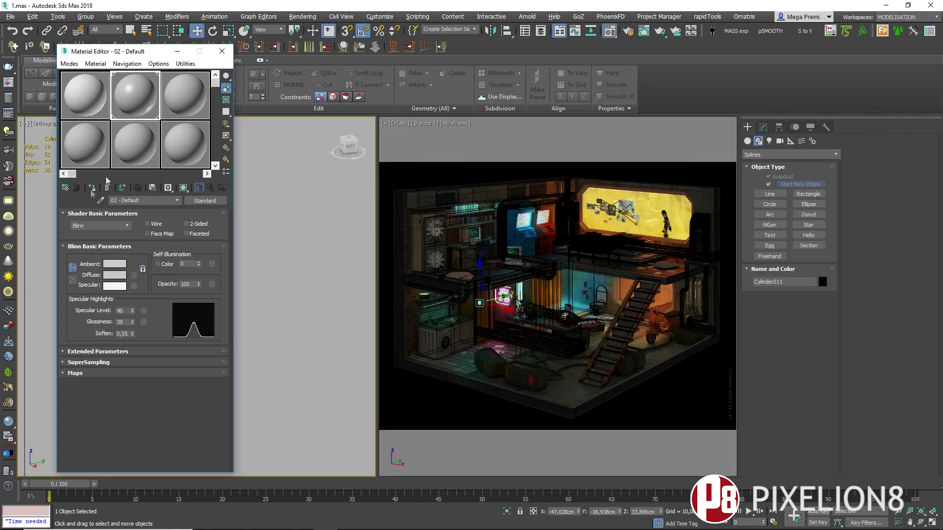
# Step: Select the object beside the shelf and start copying it with snapping Move active
pyautogui.scroll(-3, 168, 264)
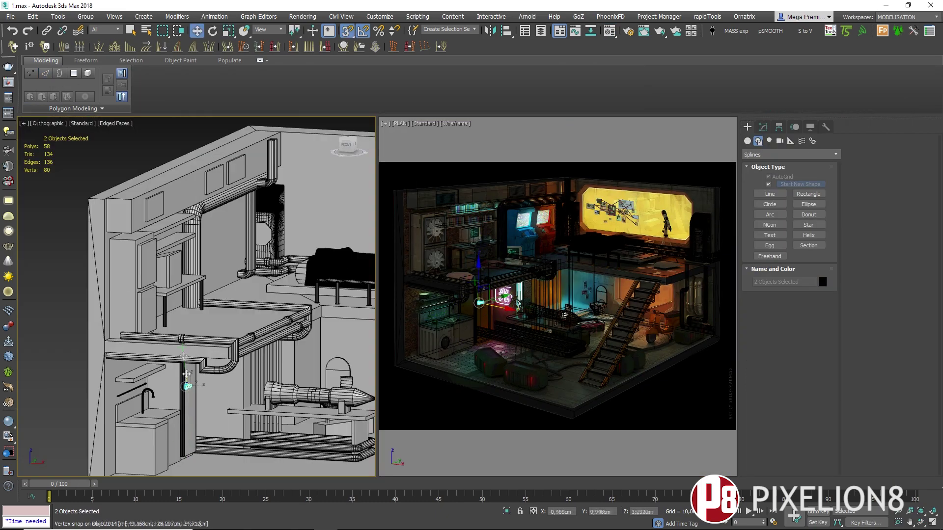
pyautogui.click(230, 358)
pyautogui.press('w')
pyautogui.rightClick(230, 358)
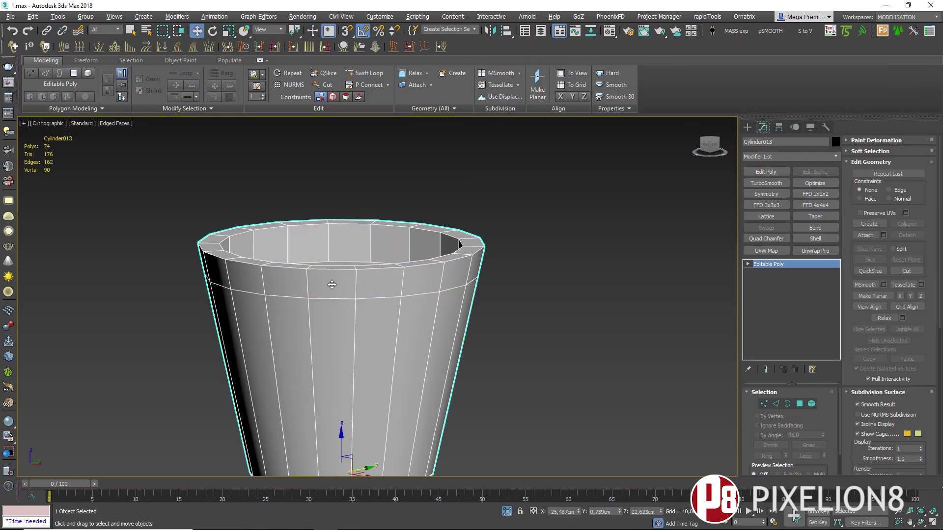
# Step: Enter Polygon mode with Scale active for the selected rim polygons
pyautogui.press('4')
pyautogui.press('r')
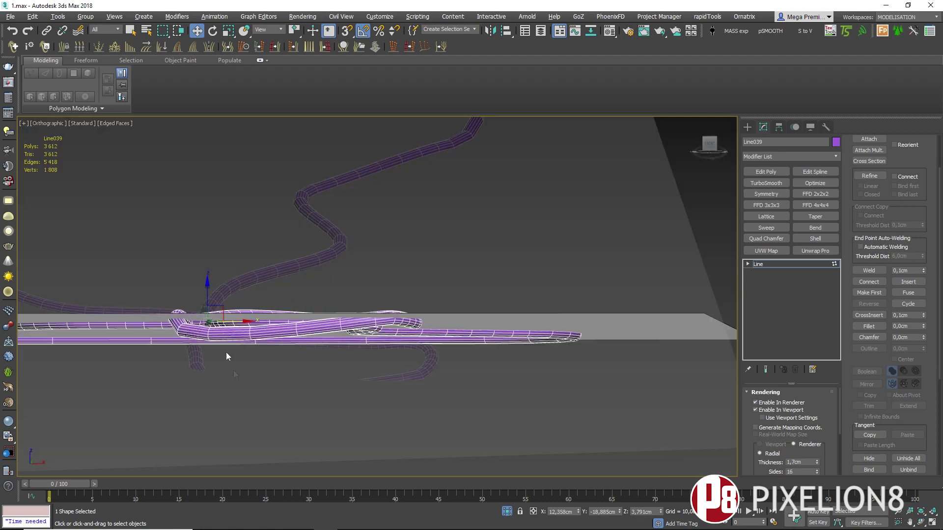
# Step: Inspect the purple cable Line039 from several angles with See-Through display on
pyautogui.keyDown('alt'); pyautogui.moveTo(234, 370); pyautogui.dragTo(212, 371, button='middle'); pyautogui.keyUp('alt')
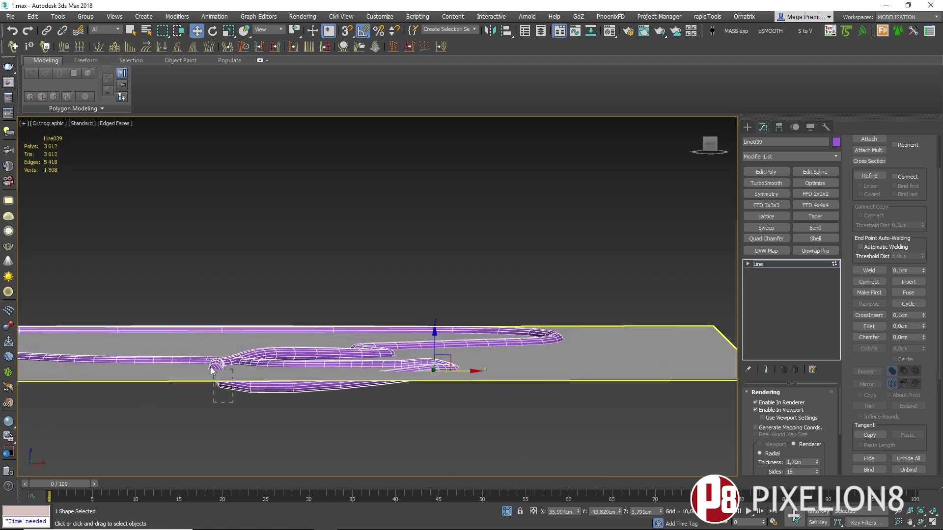
pyautogui.keyDown('alt'); pyautogui.moveTo(127, 362); pyautogui.dragTo(461, 296, button='middle'); pyautogui.keyUp('alt')
pyautogui.keyDown('alt'); pyautogui.moveTo(304, 345); pyautogui.dragTo(244, 392, button='middle'); pyautogui.keyUp('alt')
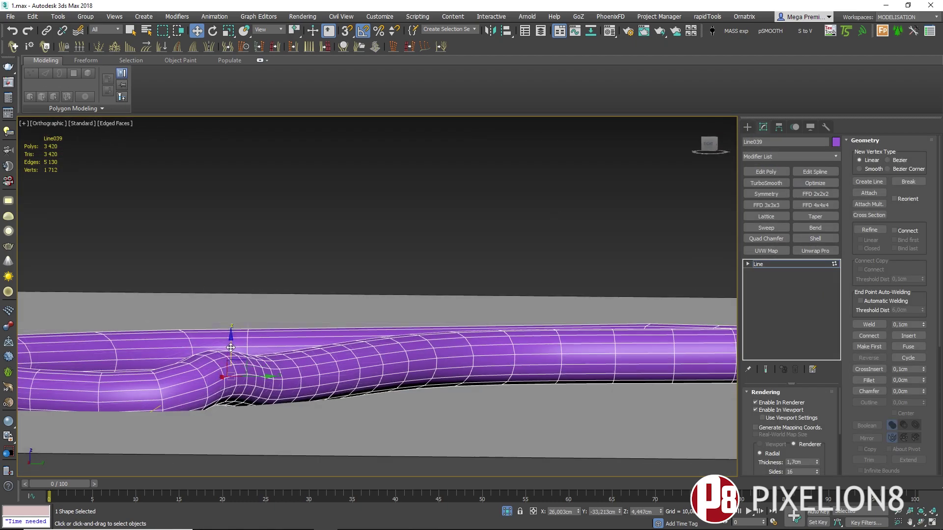
pyautogui.hotkey('alt', 'x')
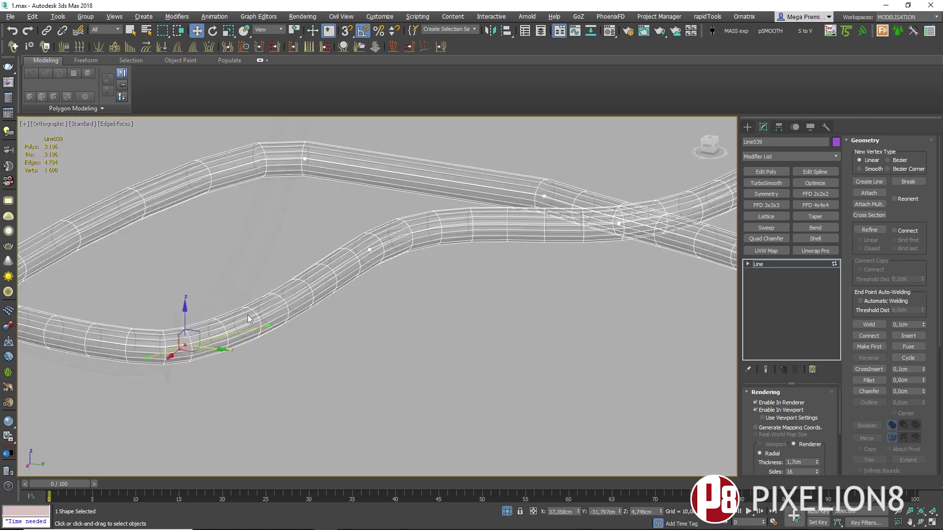
pyautogui.scroll(5, 432, 221)
pyautogui.moveTo(432, 221)
pyautogui.keyDown('alt'); pyautogui.mouseDown(button='middle')
pyautogui.moveTo(484, 175)
pyautogui.moveTo(442, 187)
pyautogui.mouseUp(button='middle'); pyautogui.keyUp('alt')
pyautogui.scroll(3, 484, 176)
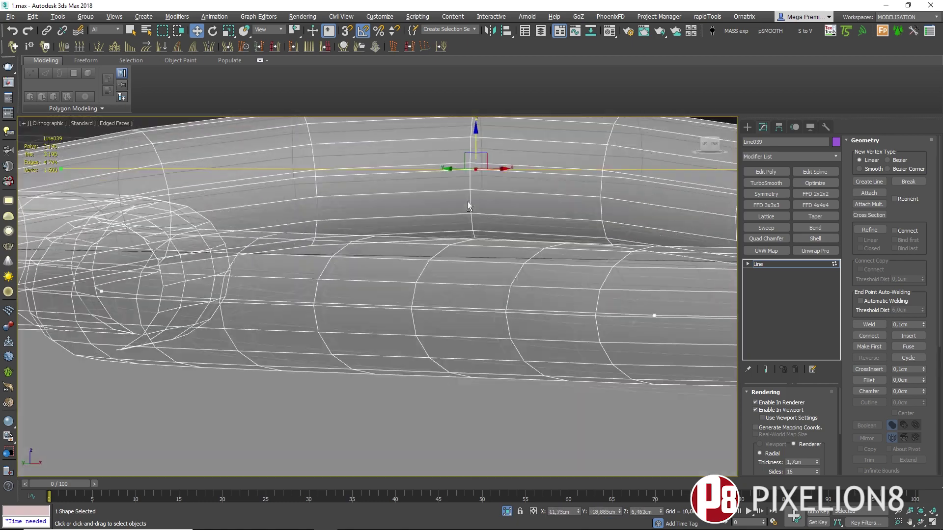
pyautogui.scroll(-5, 442, 187)
pyautogui.scroll(4, 274, 319)
pyautogui.moveTo(273, 305)
pyautogui.keyDown('alt'); pyautogui.mouseDown(button='middle')
pyautogui.moveTo(224, 191)
pyautogui.moveTo(388, 270)
pyautogui.mouseUp(button='middle'); pyautogui.keyUp('alt')
pyautogui.scroll(-3, 388, 270)
# Step: Turn See-Through off and move the cable loop up and to the left
pyautogui.hotkey('alt', 'x')
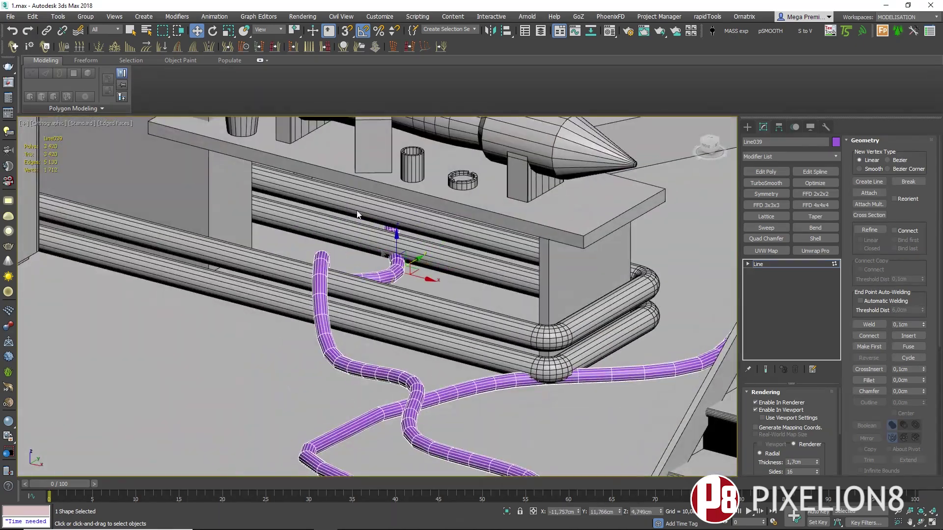
pyautogui.keyDown('alt'); pyautogui.moveTo(357, 215); pyautogui.dragTo(401, 278, button='middle'); pyautogui.keyUp('alt')
pyautogui.scroll(-5, 248, 244)
pyautogui.keyDown('alt'); pyautogui.moveTo(295, 275); pyautogui.dragTo(362, 319, button='middle'); pyautogui.keyUp('alt')
pyautogui.scroll(3, 362, 320)
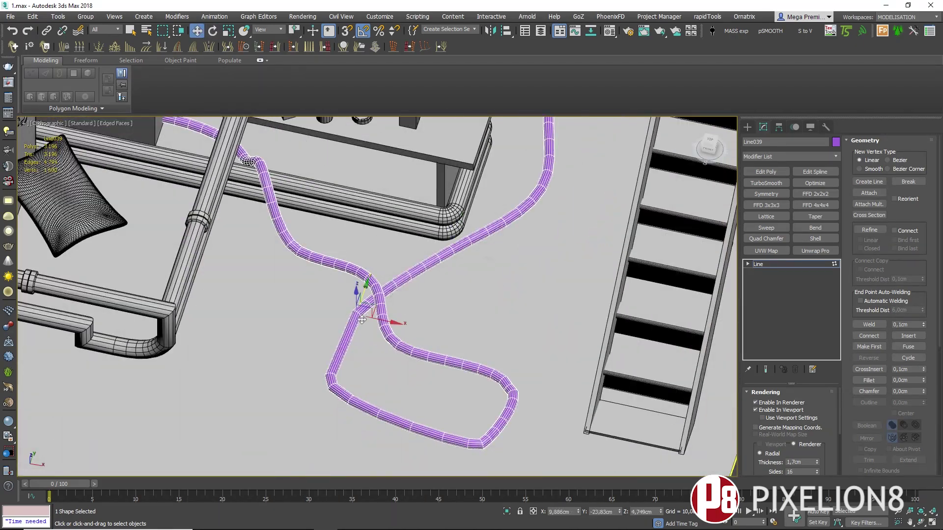
pyautogui.keyDown('alt'); pyautogui.moveTo(530, 337); pyautogui.dragTo(276, 187, button='middle'); pyautogui.keyUp('alt')
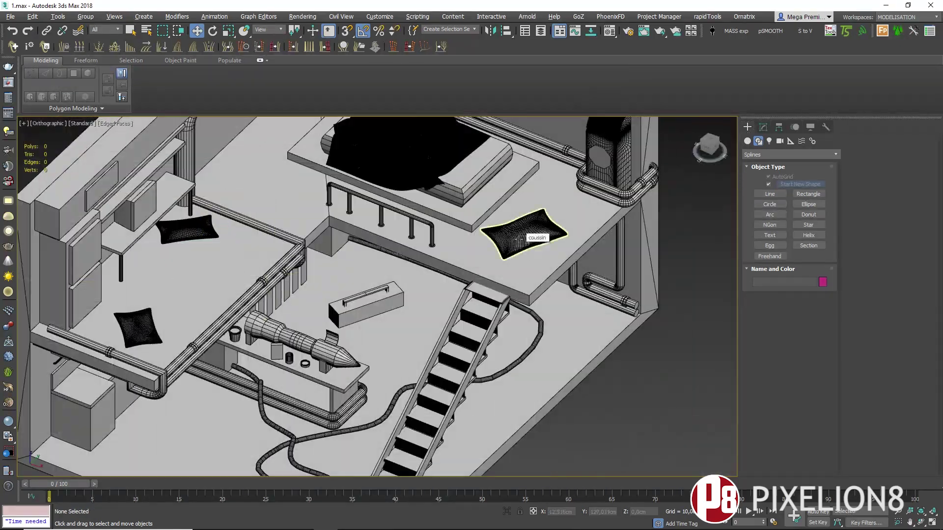
# Step: Select the cushion on the upper floor
pyautogui.click(519, 238)
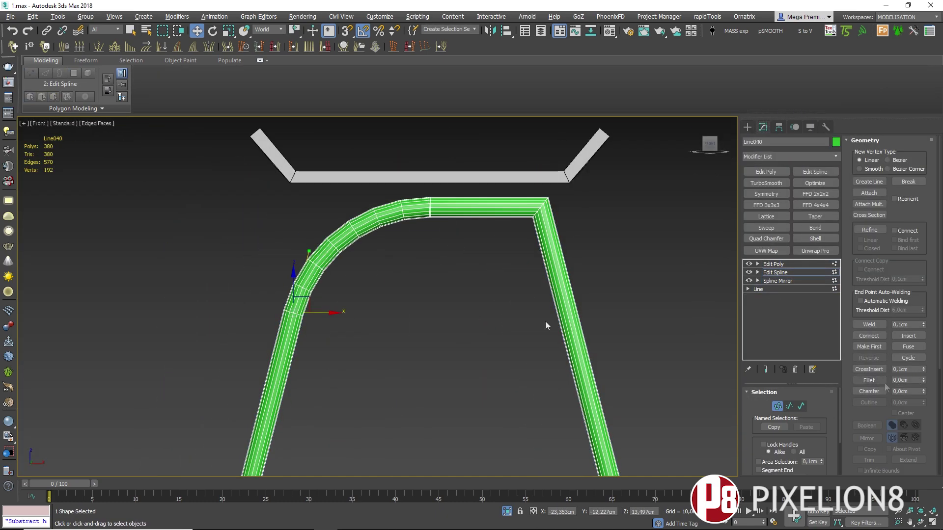
# Step: Redo the last change to the tube
pyautogui.click(29, 30)
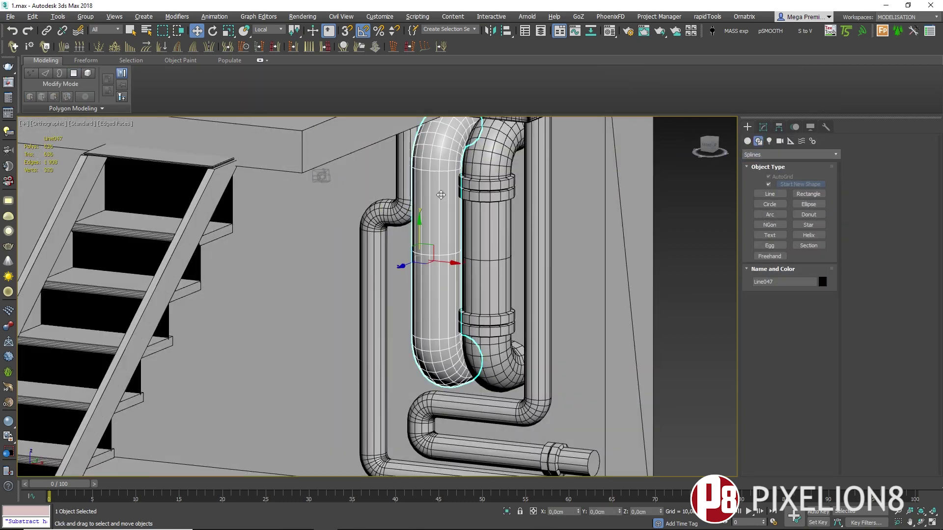
# Step: Confirm the Align so the new pipe lines up with the neighbouring pipe
pyautogui.click(474, 350)
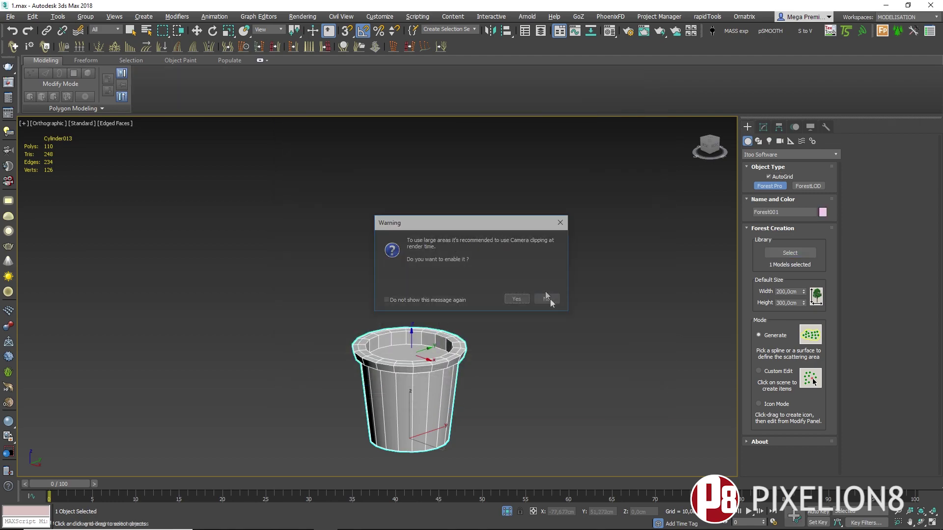
# Step: Confirm the warning to scatter Canes plants in the pot, then open their Object Properties
pyautogui.click(546, 297)
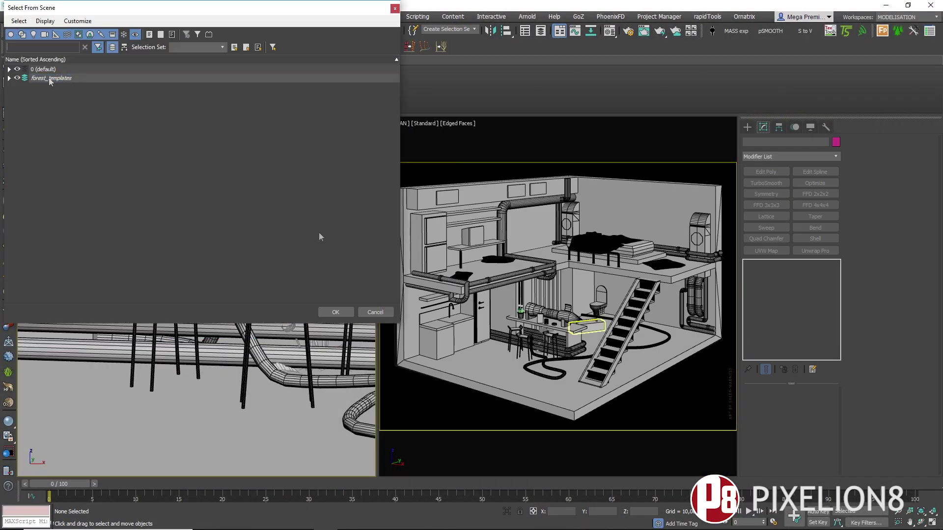
pyautogui.click(412, 401)
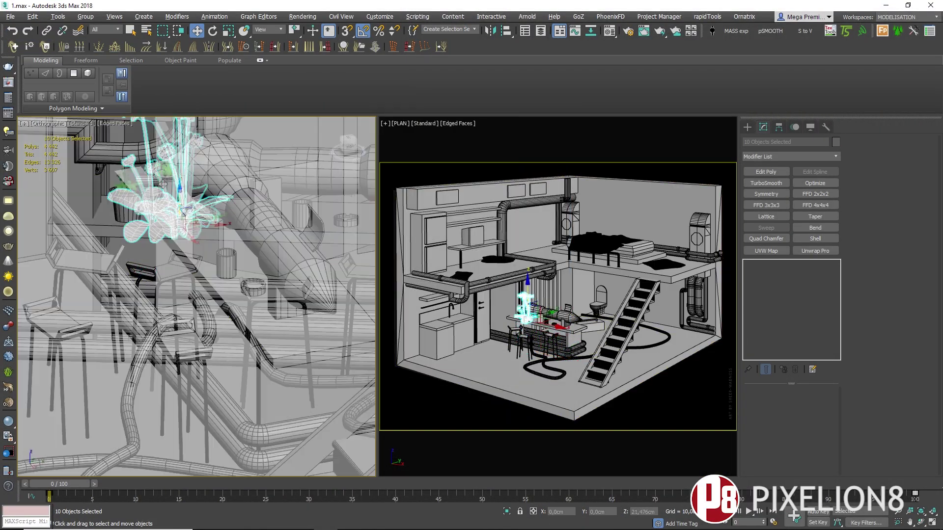
# Step: Pick WALLS from the scene object list and enter Edge mode with Move active
pyautogui.press('h')
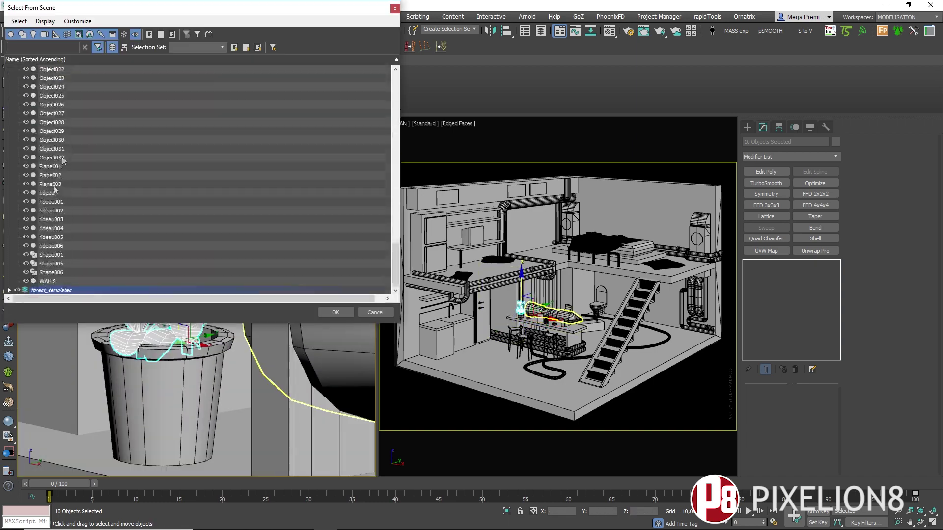
pyautogui.moveTo(395, 268); pyautogui.dragTo(398, 167)
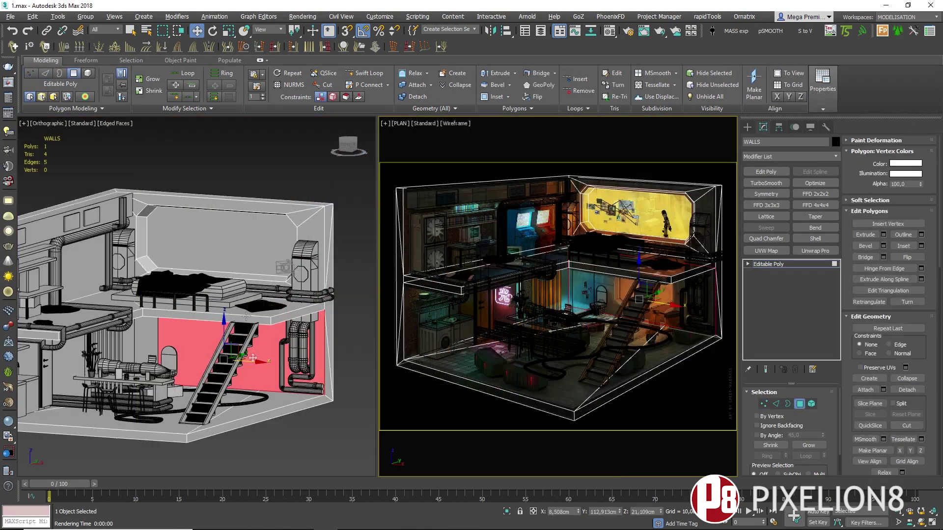
pyautogui.press('2')
pyautogui.press('w')
pyautogui.moveTo(221, 315)
pyautogui.keyDown('alt'); pyautogui.mouseDown(button='middle')
pyautogui.moveTo(267, 317)
pyautogui.moveTo(298, 434)
pyautogui.mouseUp(button='middle'); pyautogui.keyUp('alt')
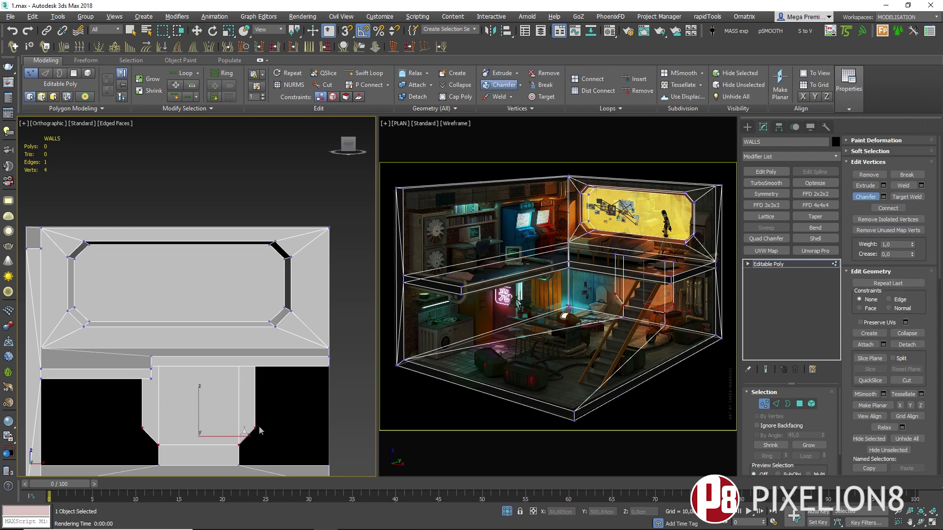
# Step: Select the four polygons of the wall opening, then exit sub-object level and start Attach
pyautogui.press('2')
pyautogui.moveTo(171, 418)
pyautogui.keyDown('alt'); pyautogui.mouseDown(button='middle')
pyautogui.moveTo(231, 390)
pyautogui.moveTo(241, 332)
pyautogui.mouseUp(button='middle'); pyautogui.keyUp('alt')
pyautogui.press('4')
pyautogui.click(209, 398)
pyautogui.scroll(3, 208, 397)
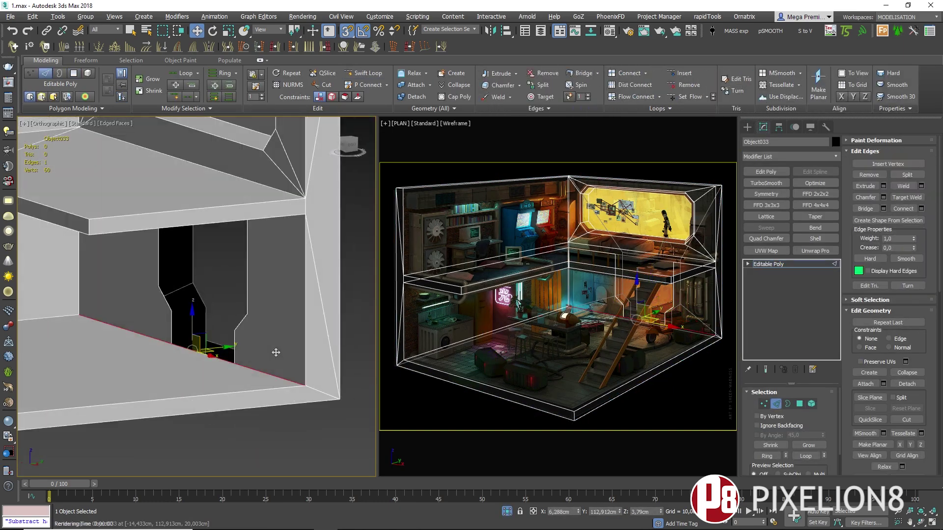
pyautogui.click(769, 264)
pyautogui.click(863, 235)
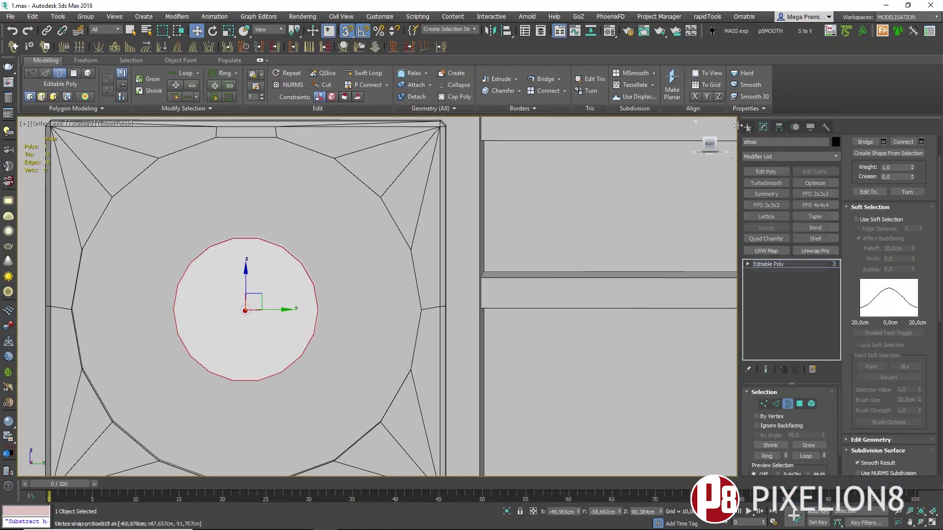
# Step: Create a cylinder for the fan hub and select its cap polygons for moving
pyautogui.click(747, 127)
pyautogui.click(780, 206)
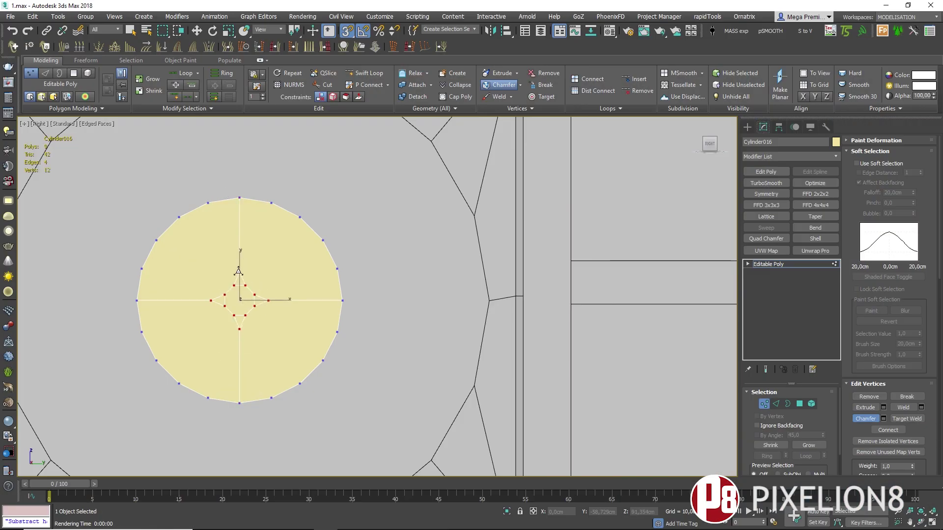
pyautogui.press('4')
pyautogui.press('w')
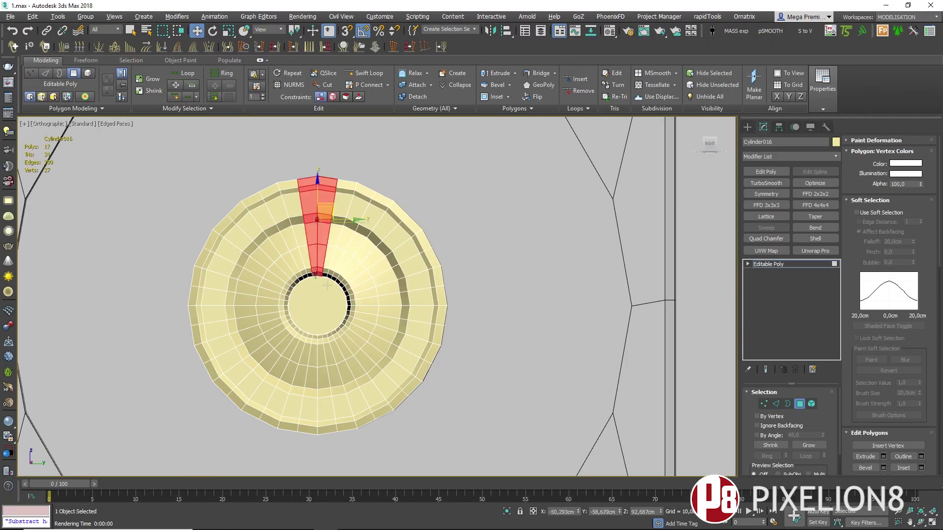
# Step: Zoom the viewport in on the hub to work on the fan blade
pyautogui.scroll(2, 330, 294)
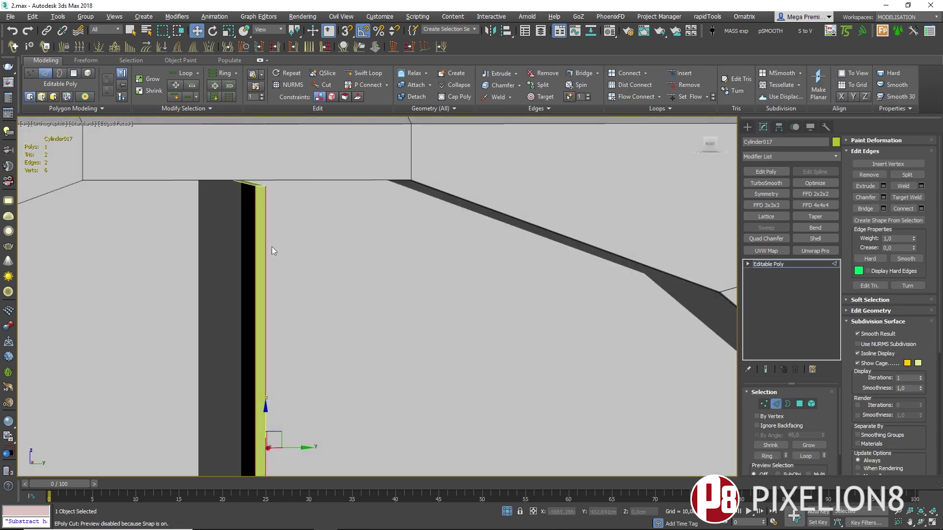
# Step: Orbit, zoom out and pan to frame the whole blade above the hub
pyautogui.keyDown('alt'); pyautogui.moveTo(352, 222); pyautogui.dragTo(375, 232, button='middle'); pyautogui.keyUp('alt')
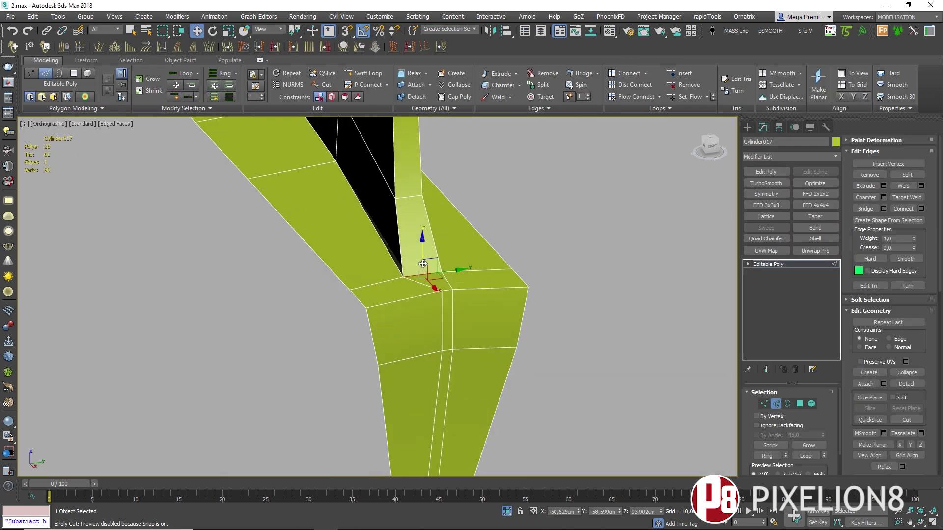
pyautogui.scroll(-5, 423, 264)
pyautogui.moveTo(461, 258); pyautogui.dragTo(434, 278, button='middle')
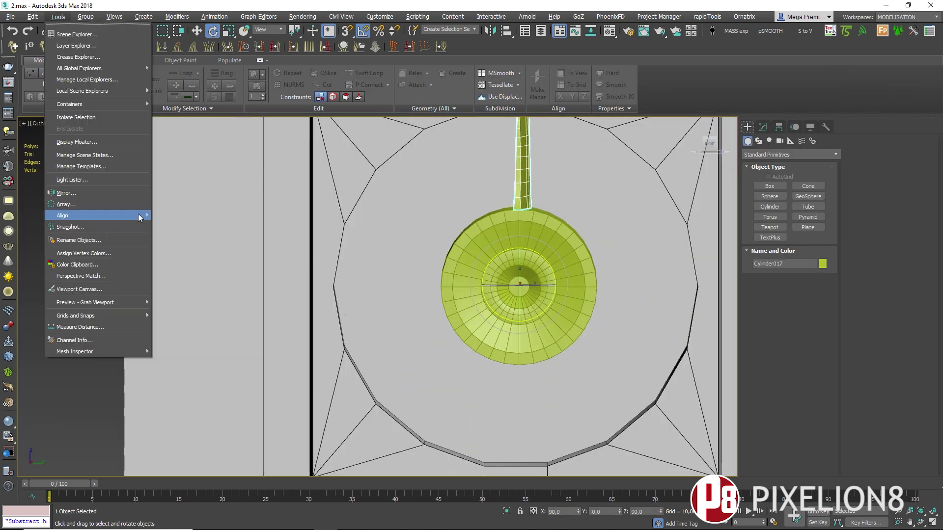
# Step: Bring up the Tools > Array settings for the fan blade
pyautogui.click(118, 204)
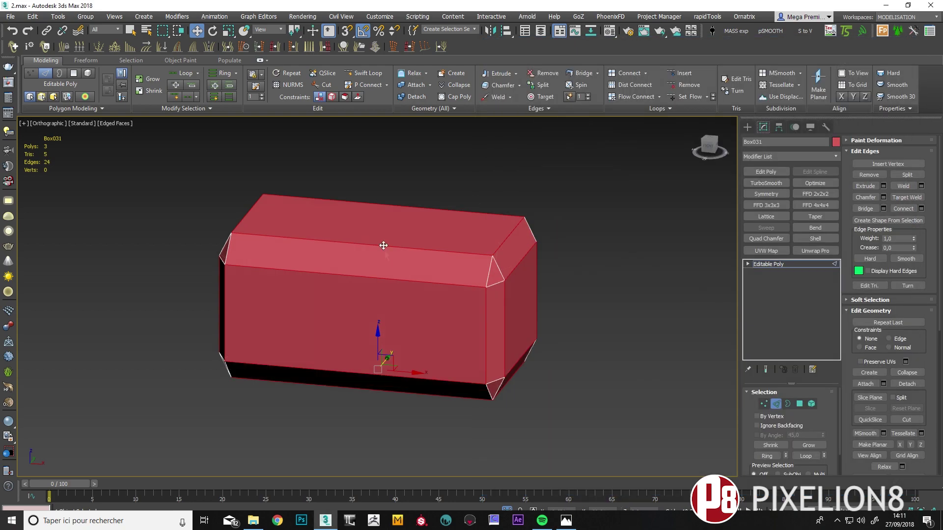
# Step: Select a band of the box's vertices from Top view, then view the fan from the right side
pyautogui.press('t')
pyautogui.press('1')
pyautogui.moveTo(223, 218); pyautogui.dragTo(246, 456)
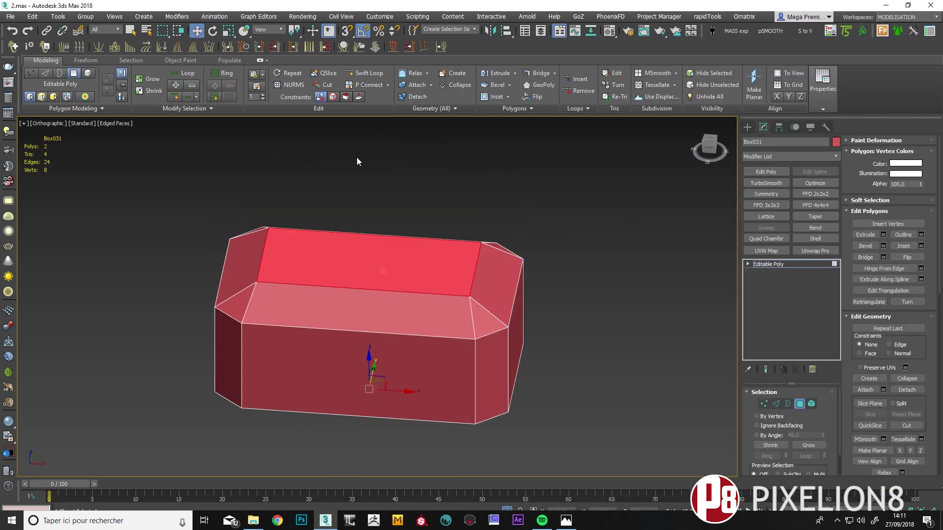
pyautogui.keyDown('alt'); pyautogui.moveTo(357, 157); pyautogui.dragTo(294, 195, button='middle'); pyautogui.keyUp('alt')
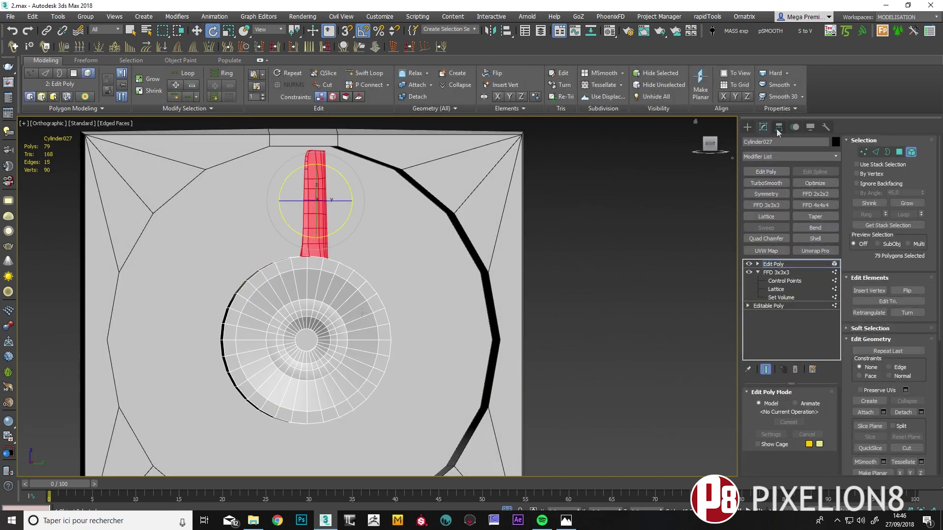
pyautogui.click(710, 148)
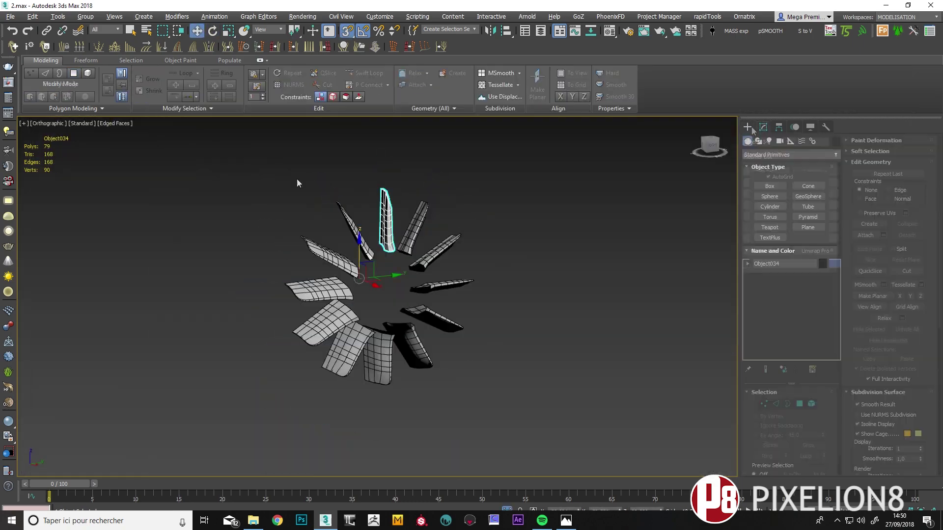
# Step: Make the copied fan blade instance unique
pyautogui.click(501, 305)
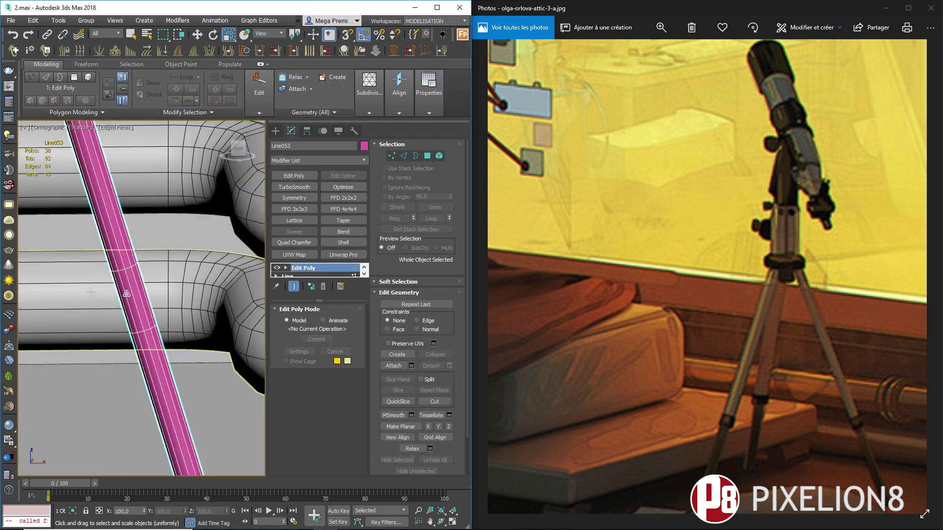
# Step: Orbit the view around the pink tripod leg
pyautogui.keyDown('alt'); pyautogui.moveTo(147, 295); pyautogui.dragTo(65, 285, button='middle'); pyautogui.keyUp('alt')
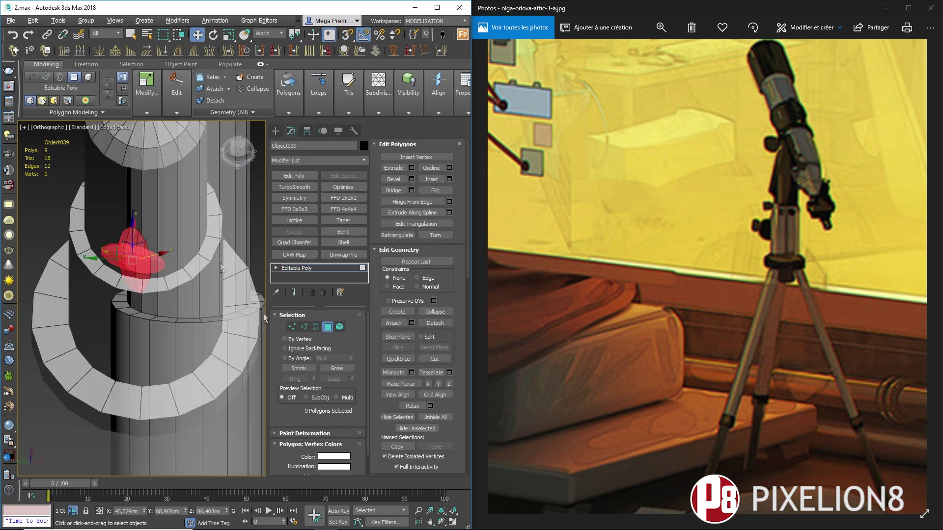
# Step: Add an FFD 3x3x3 modifier and an Edit Poly modifier to the detached ring
pyautogui.click(294, 210)
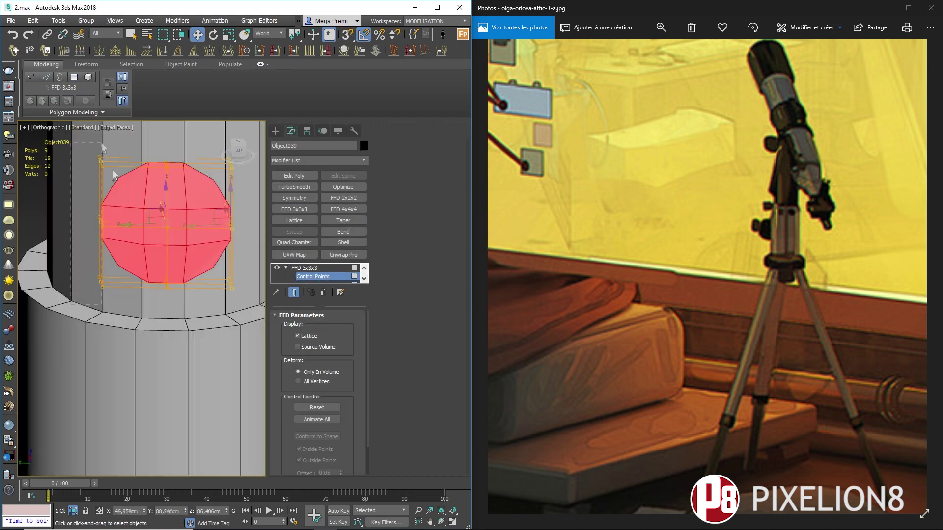
pyautogui.click(294, 176)
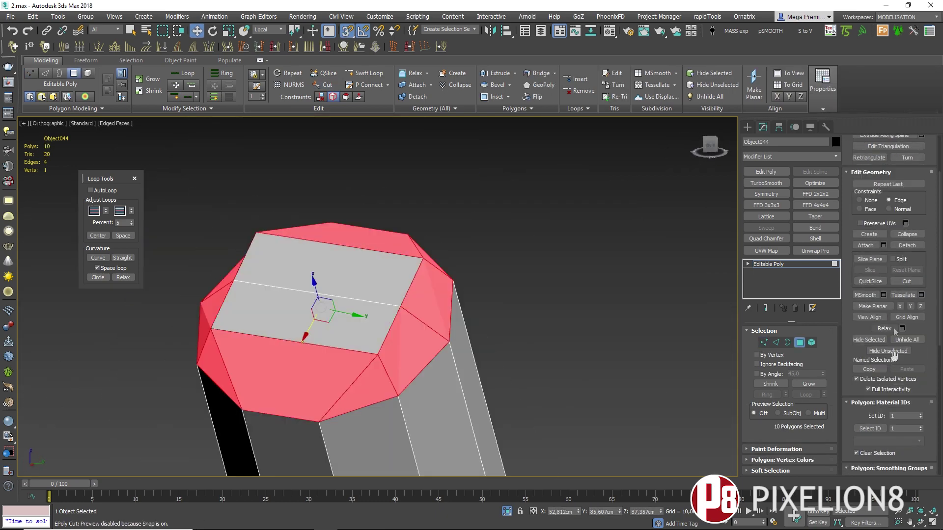
# Step: Switch Object044 to Vertex sub-object mode
pyautogui.press('1')
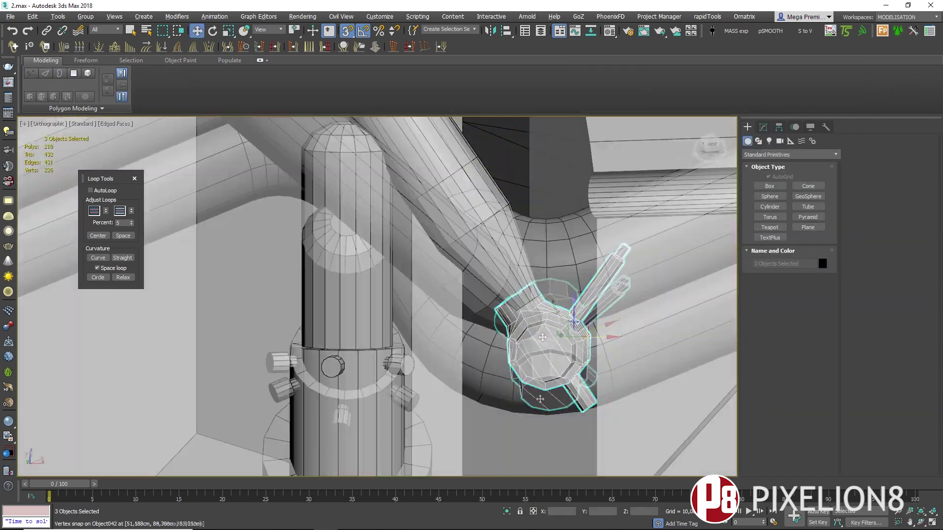
# Step: Zoom in on the knob fitting and select the full edge loop around its neck
pyautogui.keyDown('alt'); pyautogui.moveTo(543, 337); pyautogui.dragTo(560, 291, button='middle'); pyautogui.keyUp('alt')
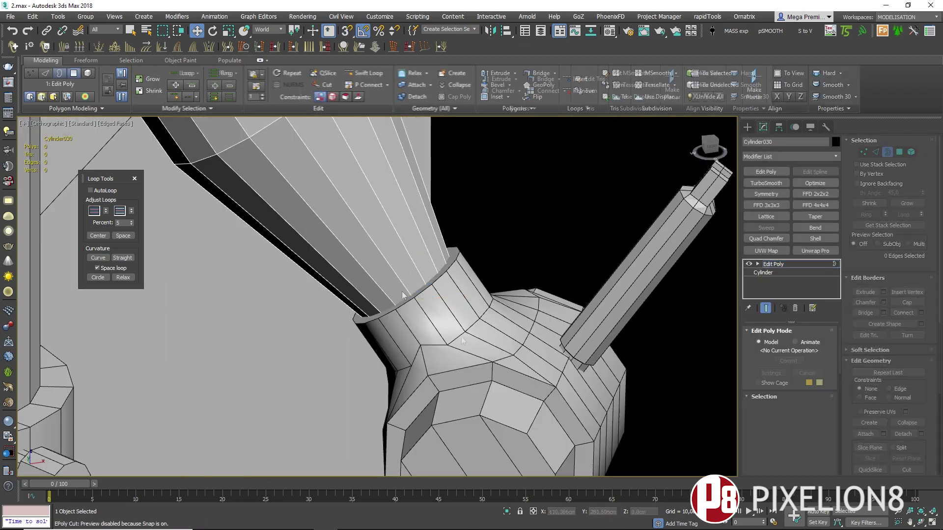
pyautogui.click(402, 295)
pyautogui.press('2')
pyautogui.scroll(3, 393, 314)
pyautogui.keyDown('alt'); pyautogui.moveTo(392, 314); pyautogui.dragTo(422, 333, button='middle'); pyautogui.keyUp('alt')
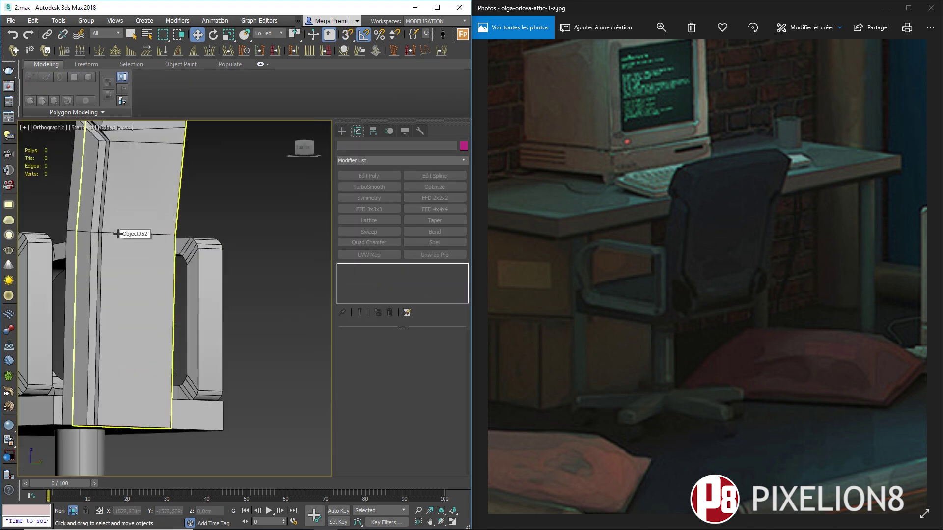
# Step: Select the neighbouring chair piece with Snaps off, then start grouping the chair parts
pyautogui.click(118, 234)
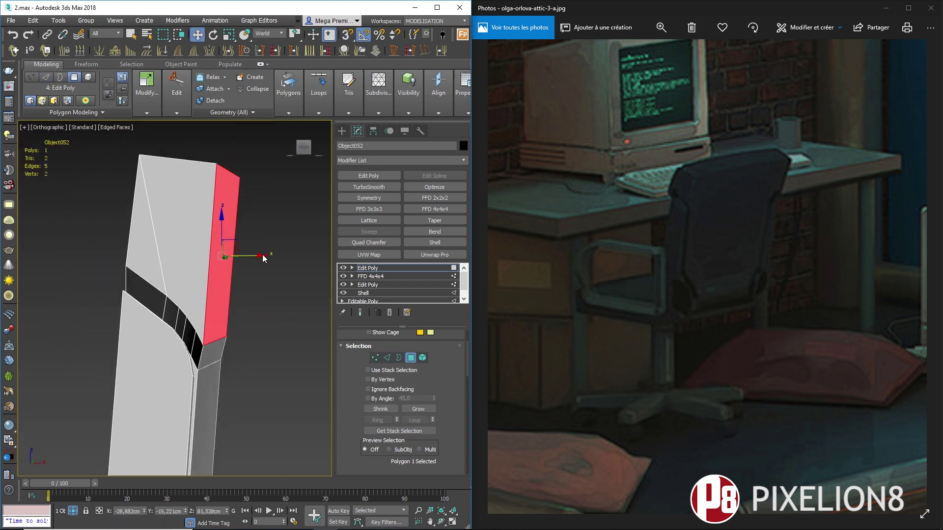
pyautogui.press('s')
pyautogui.keyDown('alt'); pyautogui.moveTo(218, 342); pyautogui.dragTo(121, 350, button='middle'); pyautogui.keyUp('alt')
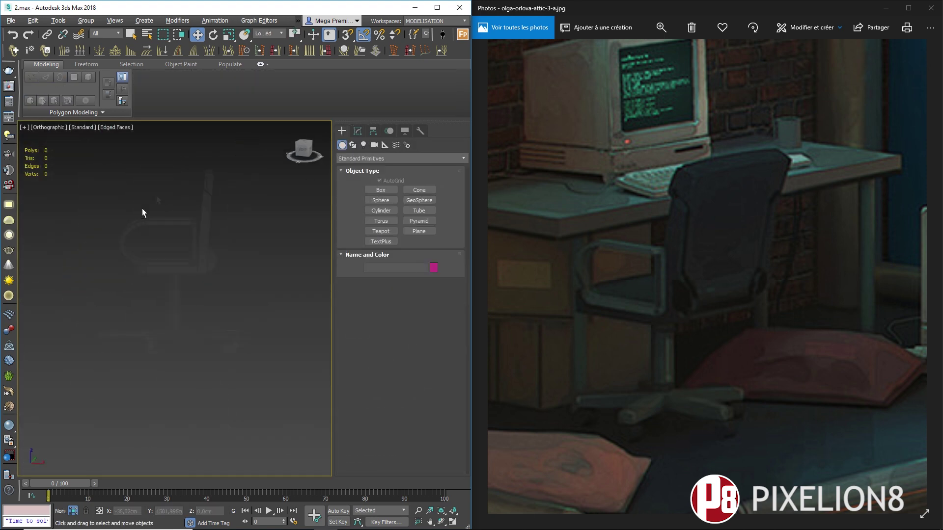
pyautogui.click(86, 20)
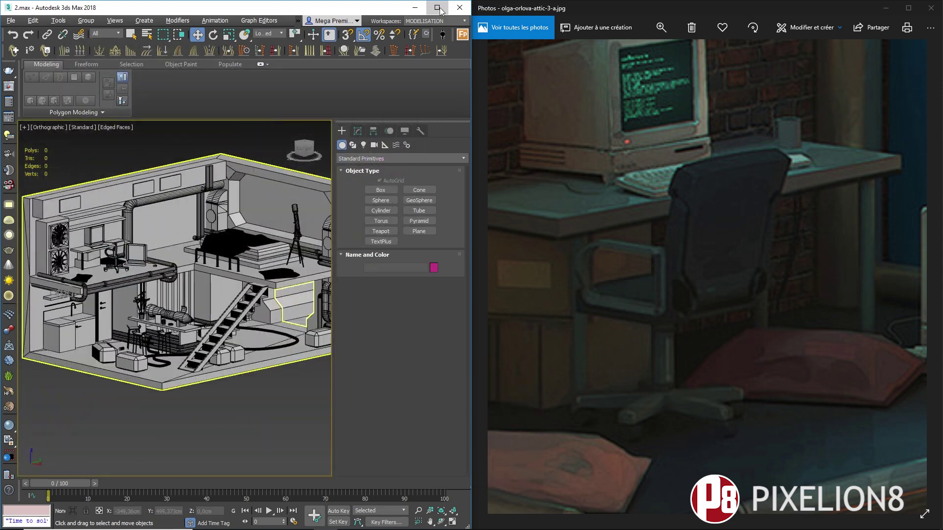
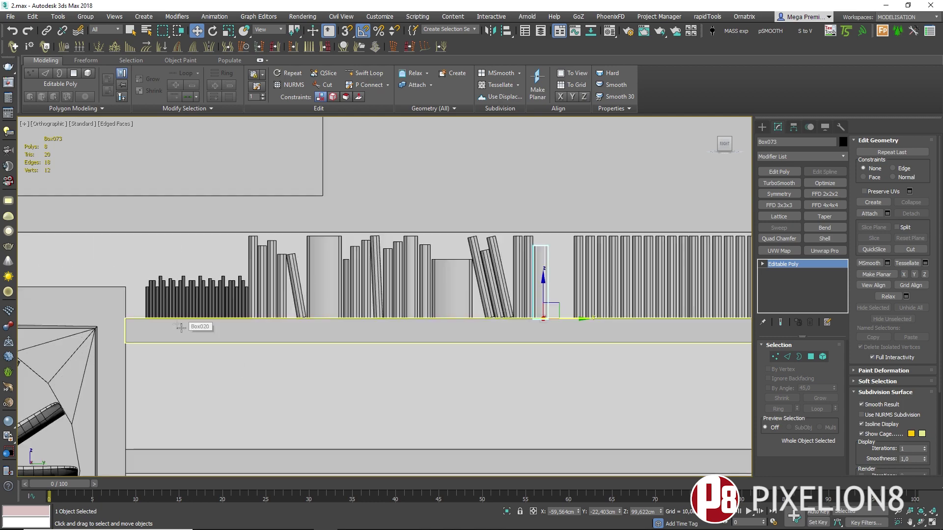
# Step: Frame the selected books on the shelf in the viewport
pyautogui.press('z')
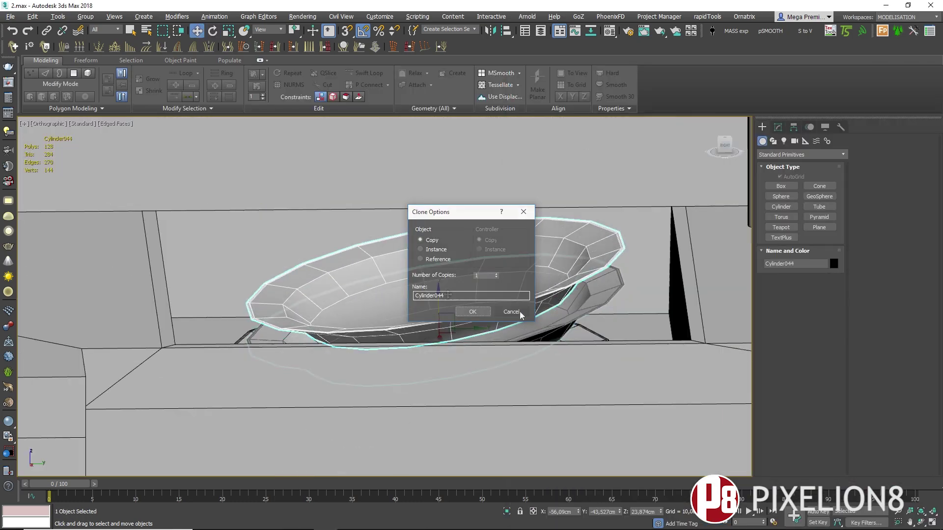
# Step: Cancel the Clone Options dialog so the bowl-shaped cylinder isn't copied
pyautogui.click(520, 313)
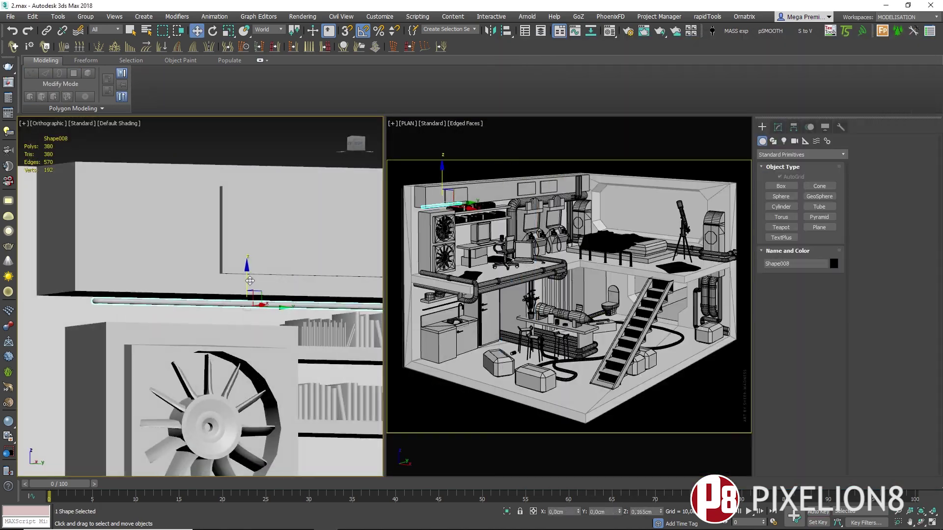
# Step: Zoom the reference photo in and center it on the lower-floor toilet and stairs
pyautogui.keyDown('ctrl'); pyautogui.scroll(2, 683, 193); pyautogui.keyUp('ctrl')
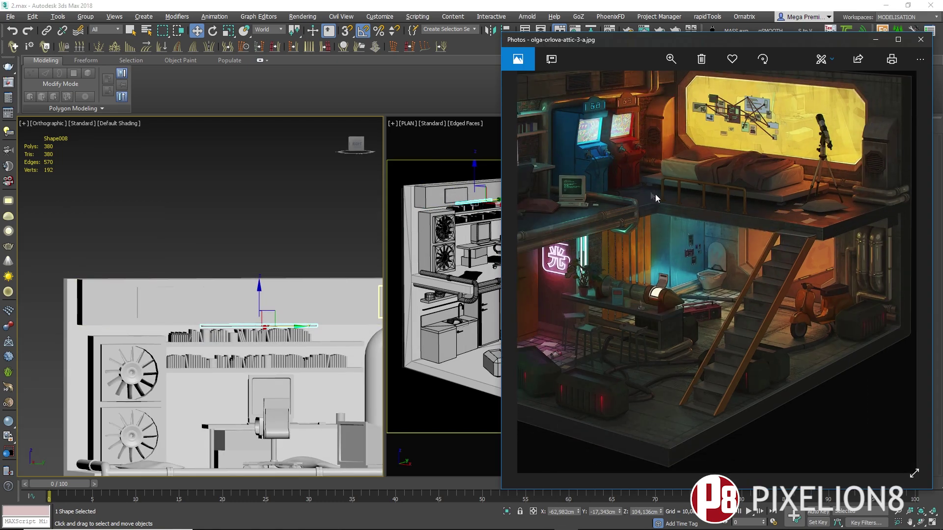
pyautogui.moveTo(655, 194)
pyautogui.mouseDown()
pyautogui.moveTo(682, 196)
pyautogui.moveTo(715, 257)
pyautogui.mouseUp()
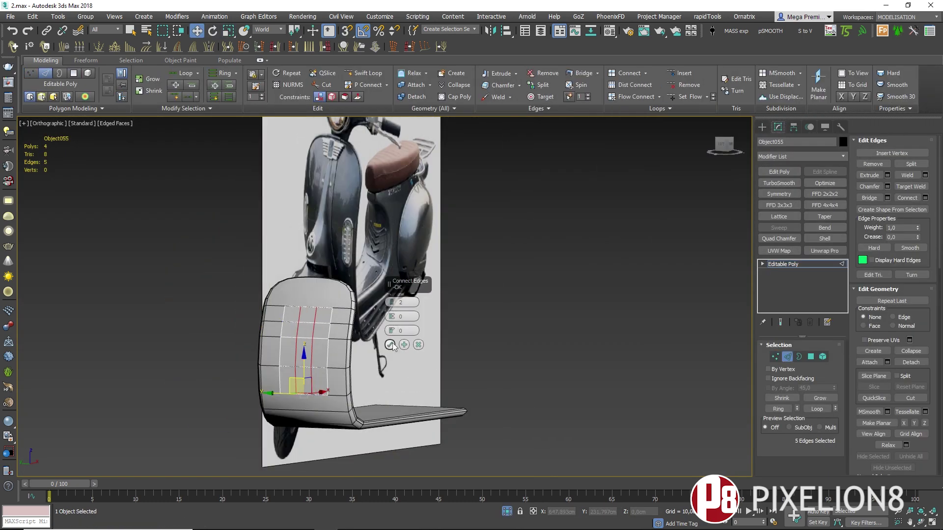
# Step: Confirm the 2-segment edge connection on the scooter shield plane
pyautogui.click(391, 346)
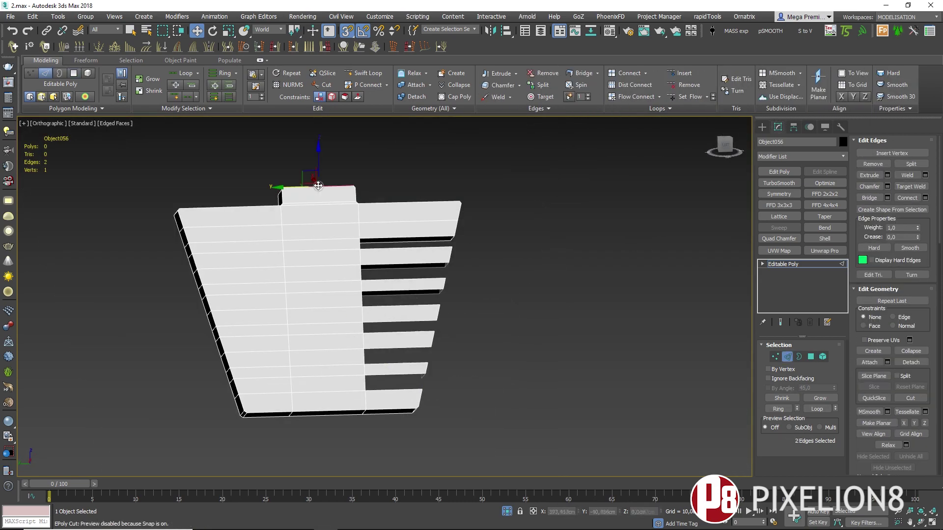
# Step: Add a Symmetry modifier to mirror the half slatted panel across its centre
pyautogui.click(779, 194)
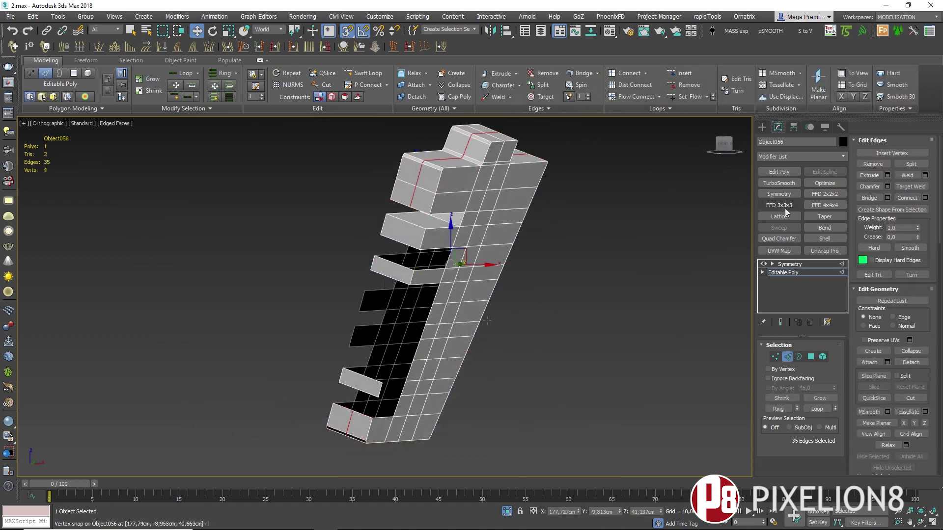
pyautogui.click(779, 194)
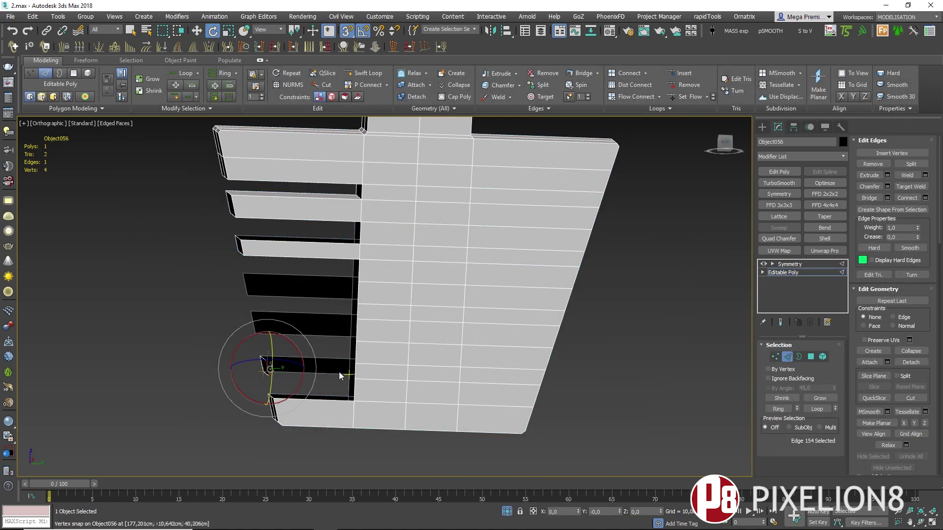
pyautogui.keyDown('alt'); pyautogui.moveTo(348, 385); pyautogui.dragTo(319, 294, button='middle'); pyautogui.keyUp('alt')
pyautogui.scroll(3, 304, 311)
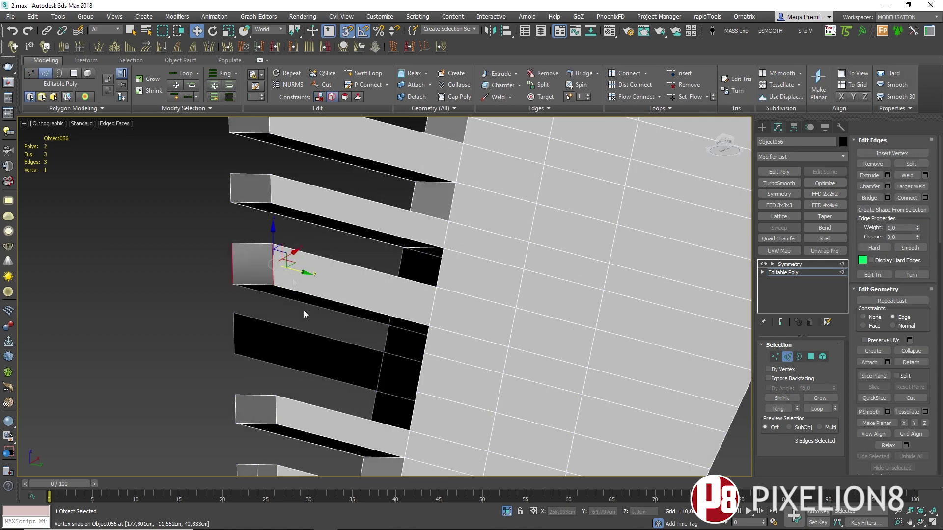
pyautogui.scroll(2, 285, 319)
# Step: Extend the edge selection into loops around every slat of the panel
pyautogui.hotkey('alt', 'l')
pyautogui.scroll(-5, 264, 331)
pyautogui.keyDown('alt'); pyautogui.moveTo(240, 384); pyautogui.dragTo(247, 358, button='middle'); pyautogui.keyUp('alt')
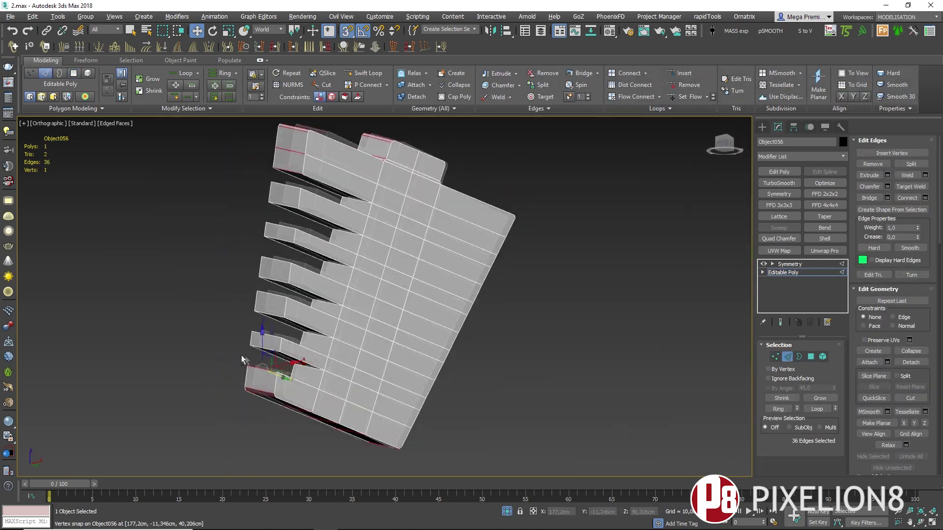
pyautogui.scroll(4, 247, 358)
pyautogui.scroll(-4, 411, 276)
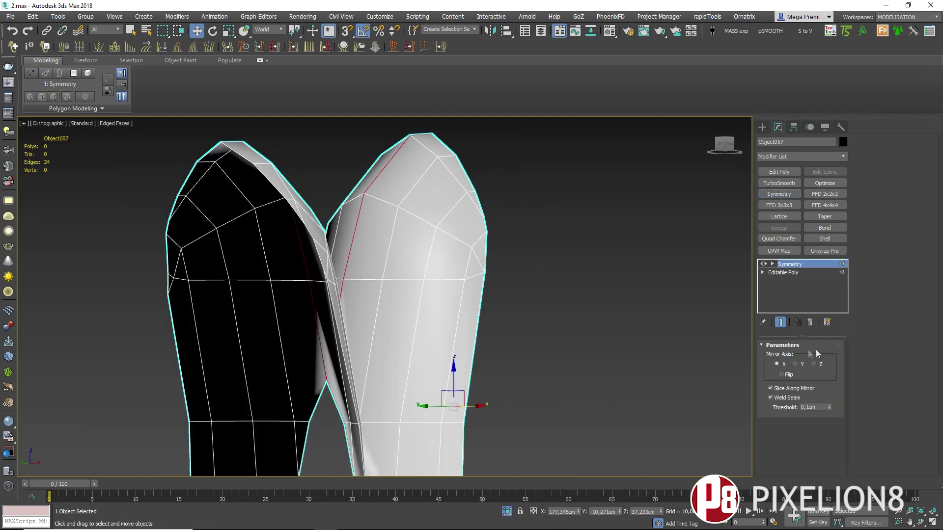
# Step: Zoom the view out on the seat back piece
pyautogui.scroll(-5, 388, 268)
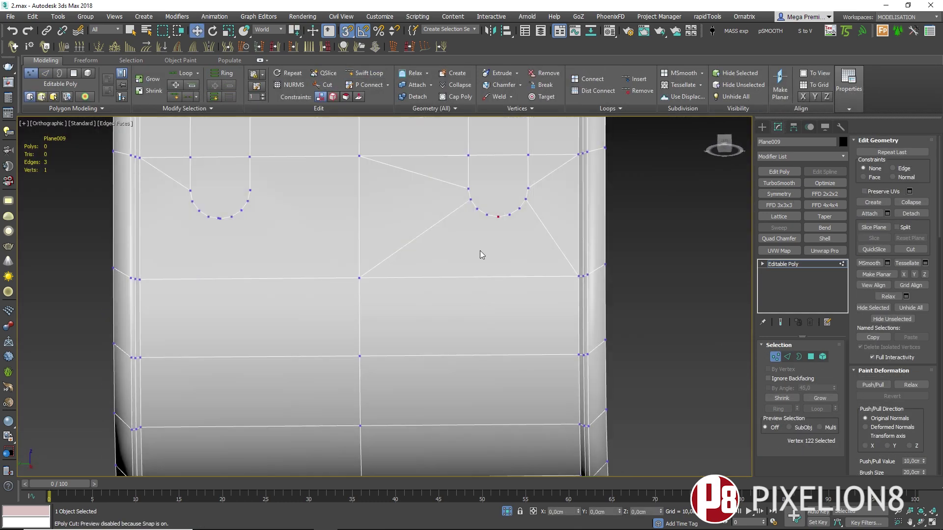
# Step: Select the edges around the opening on Object059 in Edge mode
pyautogui.scroll(-3, 481, 254)
pyautogui.moveTo(481, 254); pyautogui.dragTo(448, 339, button='middle')
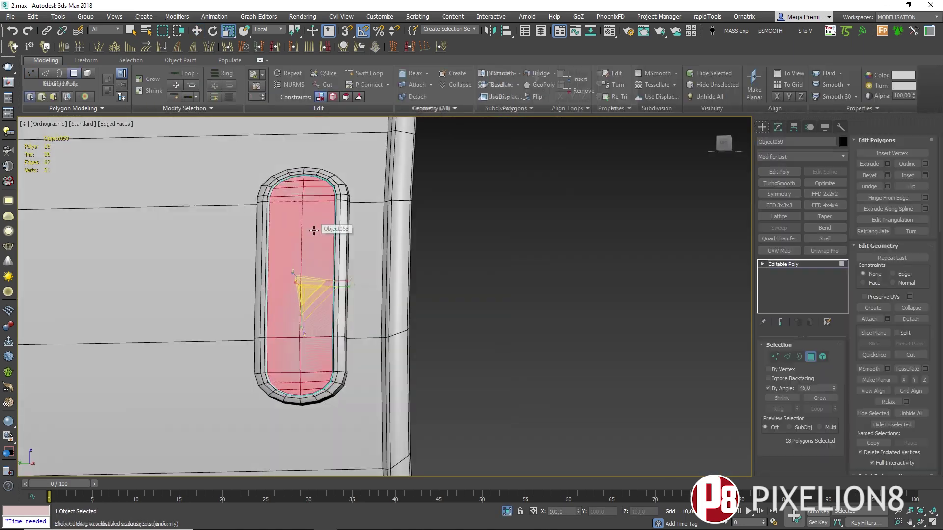
pyautogui.scroll(3, 296, 244)
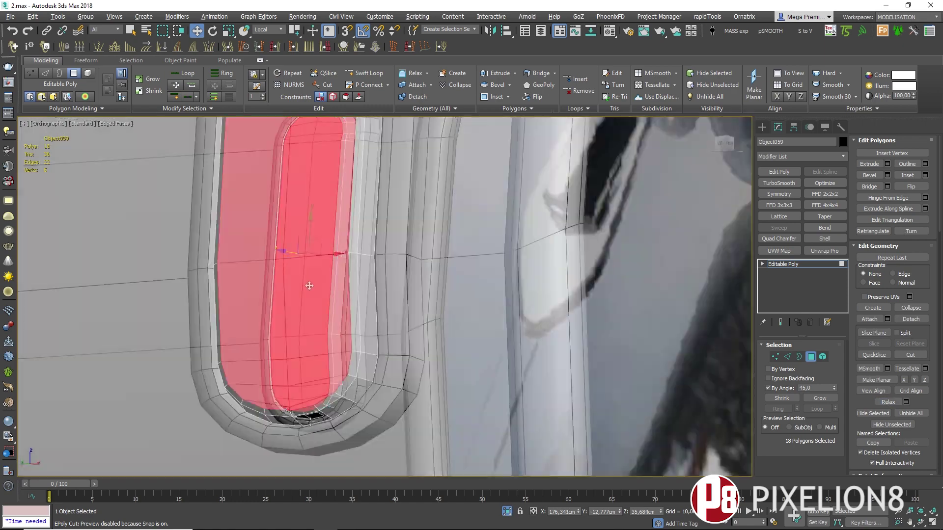
pyautogui.press('2')
pyautogui.scroll(3, 273, 405)
pyautogui.moveTo(304, 293); pyautogui.dragTo(243, 379)
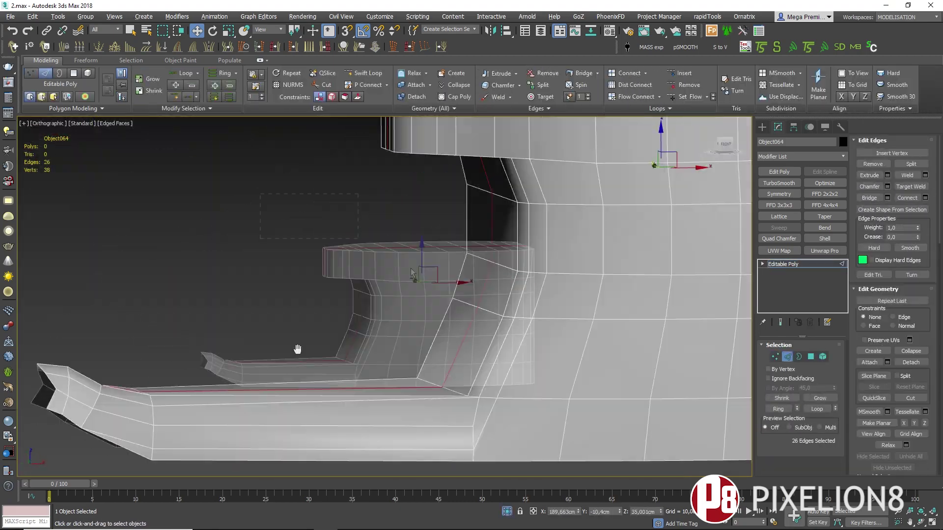
# Step: Select several edges along Object064's stepped ledge from different angles
pyautogui.keyDown('alt'); pyautogui.moveTo(149, 338); pyautogui.dragTo(344, 246, button='middle'); pyautogui.keyUp('alt')
pyautogui.click(431, 264)
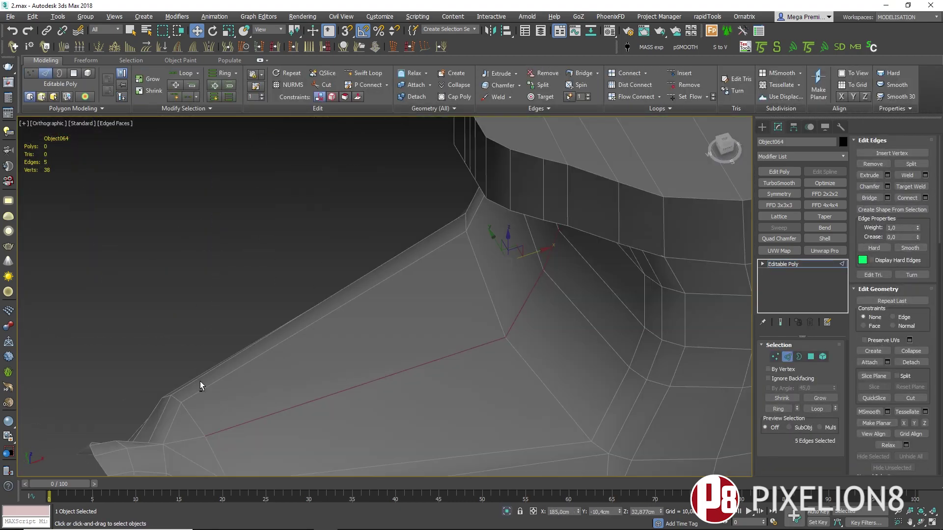
pyautogui.keyDown('alt'); pyautogui.moveTo(432, 264); pyautogui.dragTo(113, 198, button='middle'); pyautogui.keyUp('alt')
pyautogui.keyDown('ctrl'); pyautogui.click(290, 388); pyautogui.keyUp('ctrl')
pyautogui.moveTo(290, 387)
pyautogui.mouseDown(button='middle')
pyautogui.moveTo(388, 249)
pyautogui.moveTo(272, 390)
pyautogui.moveTo(279, 277)
pyautogui.mouseUp(button='middle')
pyautogui.keyDown('ctrl'); pyautogui.click(373, 315); pyautogui.keyUp('ctrl')
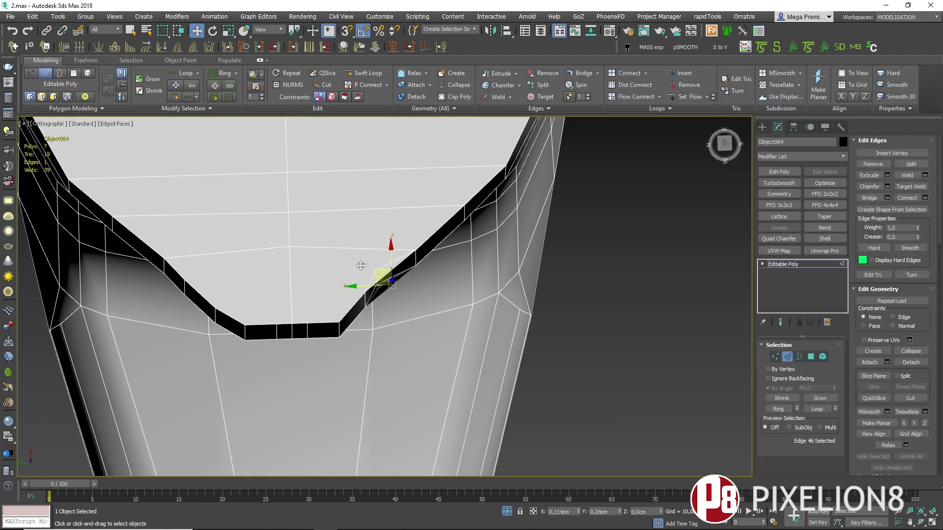
pyautogui.moveTo(390, 239)
pyautogui.keyDown('alt'); pyautogui.mouseDown(button='middle')
pyautogui.moveTo(373, 197)
pyautogui.moveTo(343, 299)
pyautogui.mouseUp(button='middle'); pyautogui.keyUp('alt')
# Step: Select and move Object064's bottom edges
pyautogui.press('2')
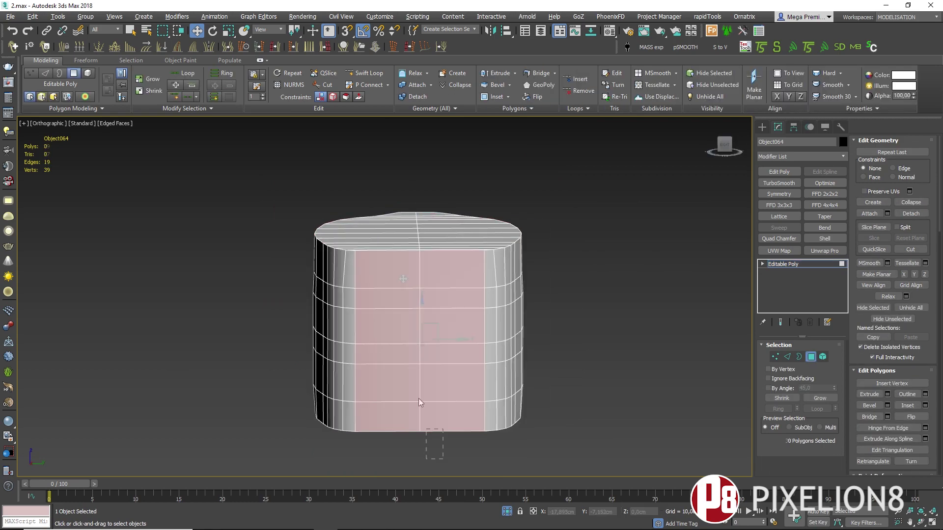
pyautogui.press('2')
pyautogui.keyDown('alt'); pyautogui.moveTo(473, 347); pyautogui.dragTo(368, 368, button='middle'); pyautogui.keyUp('alt')
pyautogui.press('w')
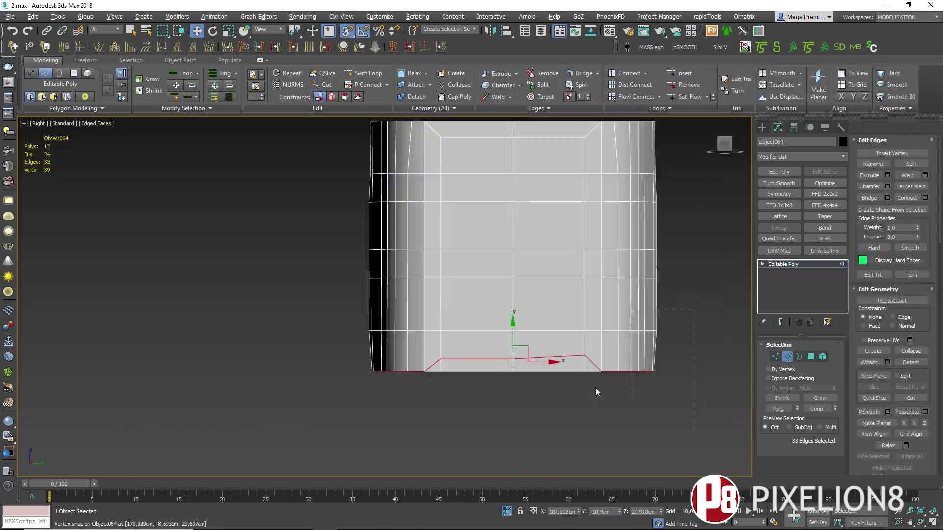
pyautogui.press('4')
pyautogui.moveTo(471, 294)
pyautogui.keyDown('alt'); pyautogui.mouseDown(button='middle')
pyautogui.moveTo(368, 291)
pyautogui.moveTo(198, 226)
pyautogui.mouseUp(button='middle'); pyautogui.keyUp('alt')
pyautogui.scroll(5, 387, 261)
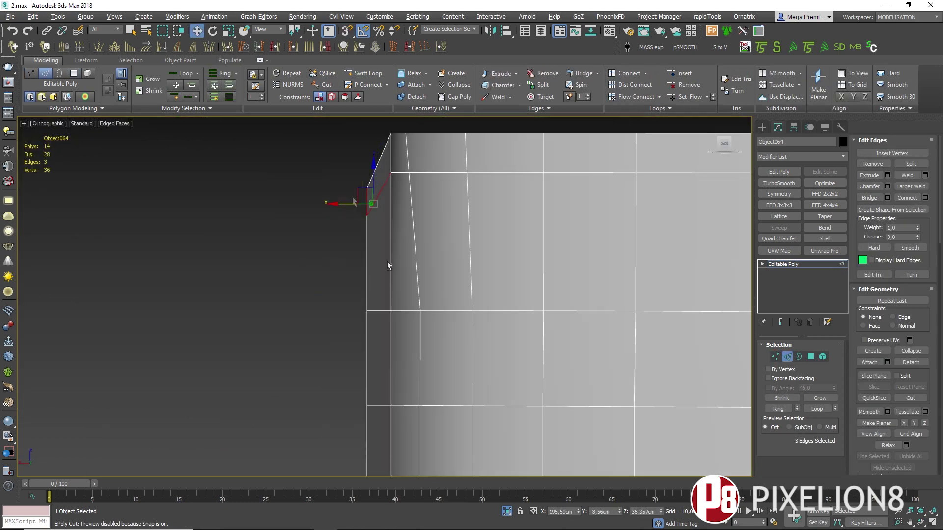
# Step: Cut new edges across the top of Object064 and select them
pyautogui.press('1')
pyautogui.hotkey('alt', 'c')
pyautogui.press('2')
pyautogui.scroll(-5, 473, 210)
pyautogui.keyDown('alt'); pyautogui.moveTo(610, 238); pyautogui.dragTo(169, 195, button='middle'); pyautogui.keyUp('alt')
pyautogui.moveTo(169, 195); pyautogui.dragTo(246, 274)
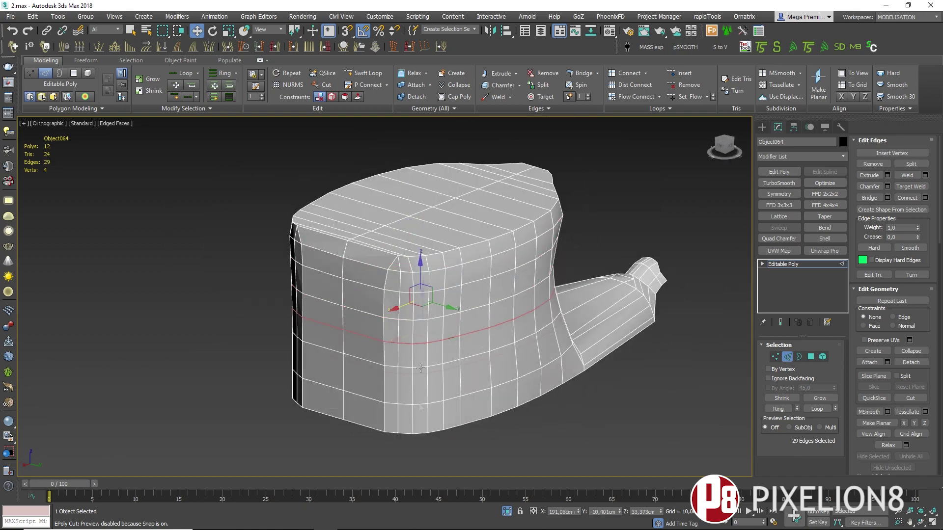
pyautogui.moveTo(345, 250)
pyautogui.keyDown('alt'); pyautogui.mouseDown(button='middle')
pyautogui.moveTo(314, 216)
pyautogui.moveTo(331, 248)
pyautogui.mouseUp(button='middle'); pyautogui.keyUp('alt')
pyautogui.scroll(4, 308, 210)
pyautogui.press('1')
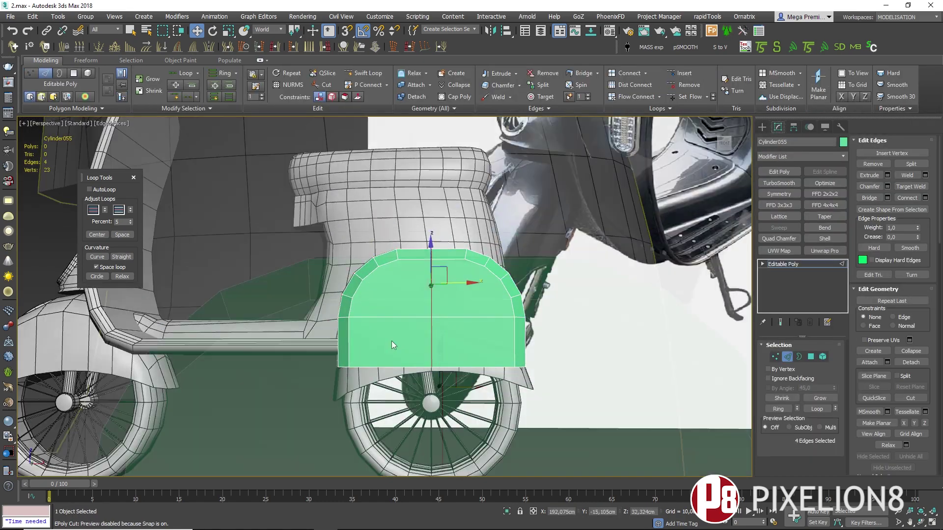
# Step: Select three vertices on the green Cylinder055 fender
pyautogui.moveTo(357, 191); pyautogui.dragTo(515, 389)
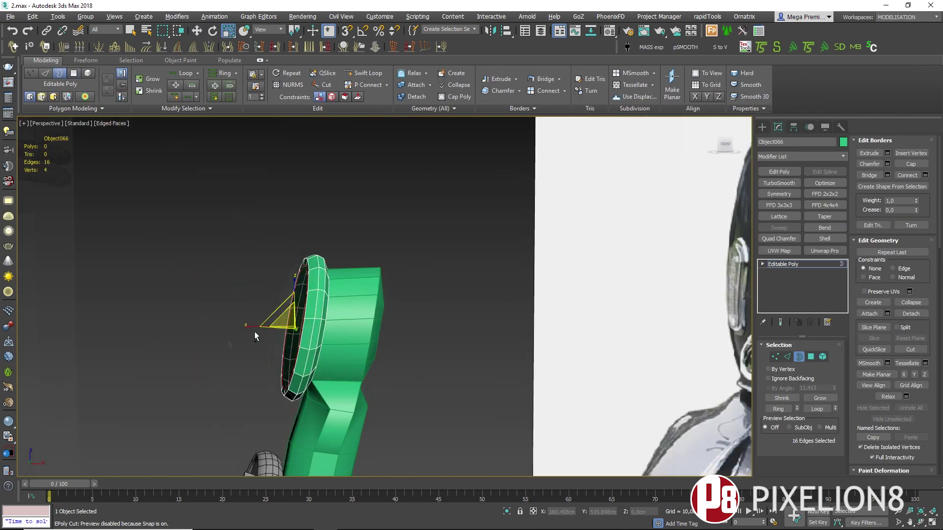
# Step: Orbit the view to look straight into Object066's ring opening
pyautogui.keyDown('alt'); pyautogui.moveTo(255, 332); pyautogui.dragTo(295, 339, button='middle'); pyautogui.keyUp('alt')
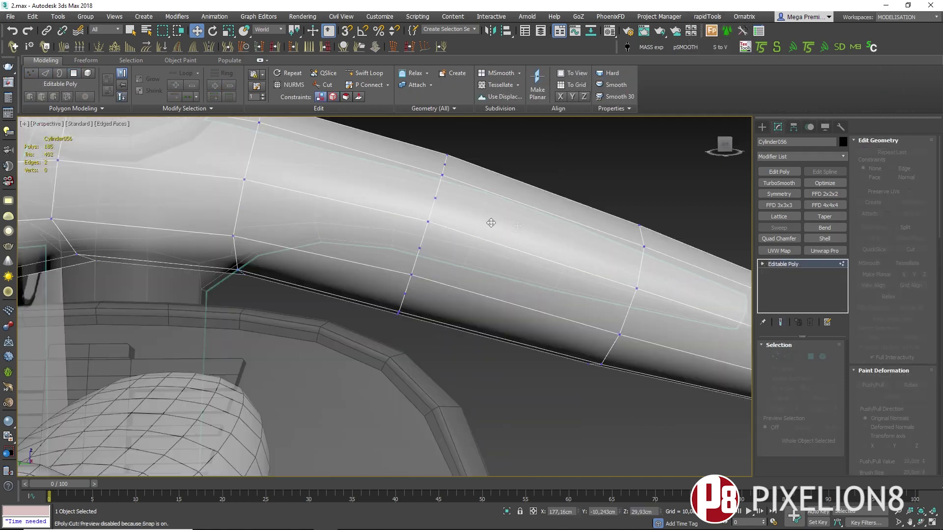
# Step: Put Cylinder056's Editable Poly into Vertex sub-object mode to reshape the handlebar tube
pyautogui.click(792, 153)
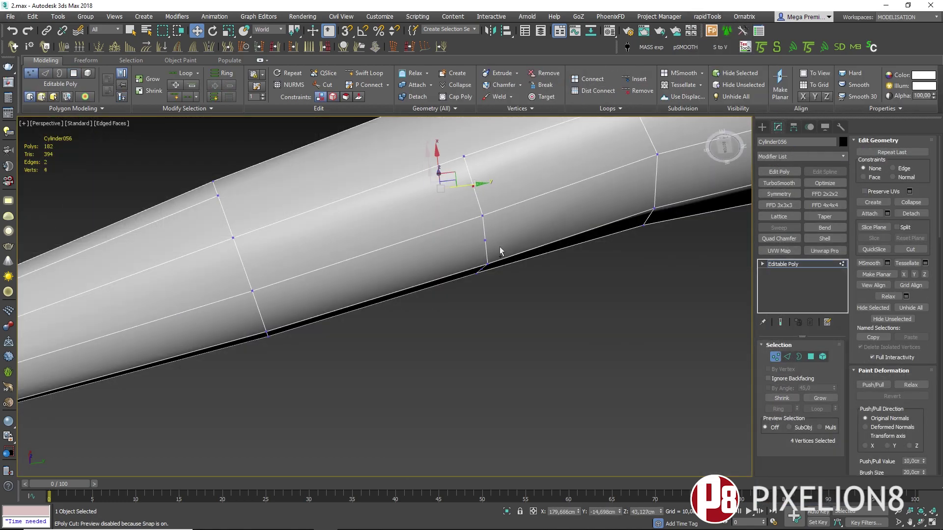